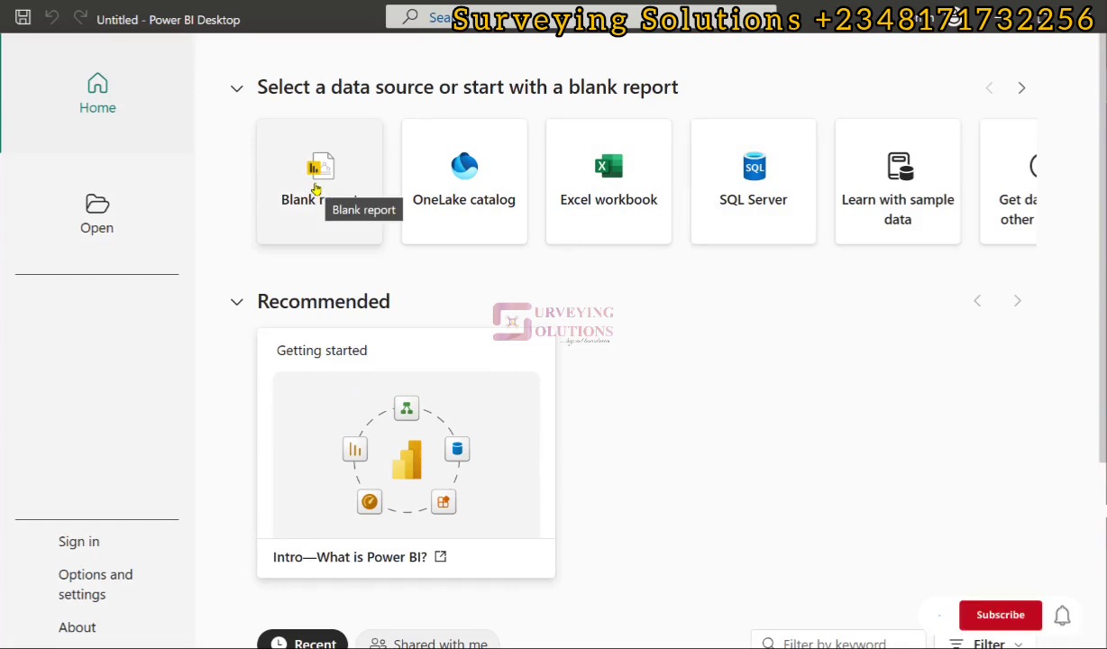
- Start a blank report and load Data_Temporal.csv, showing All Files to find the CSV
click(315, 189)
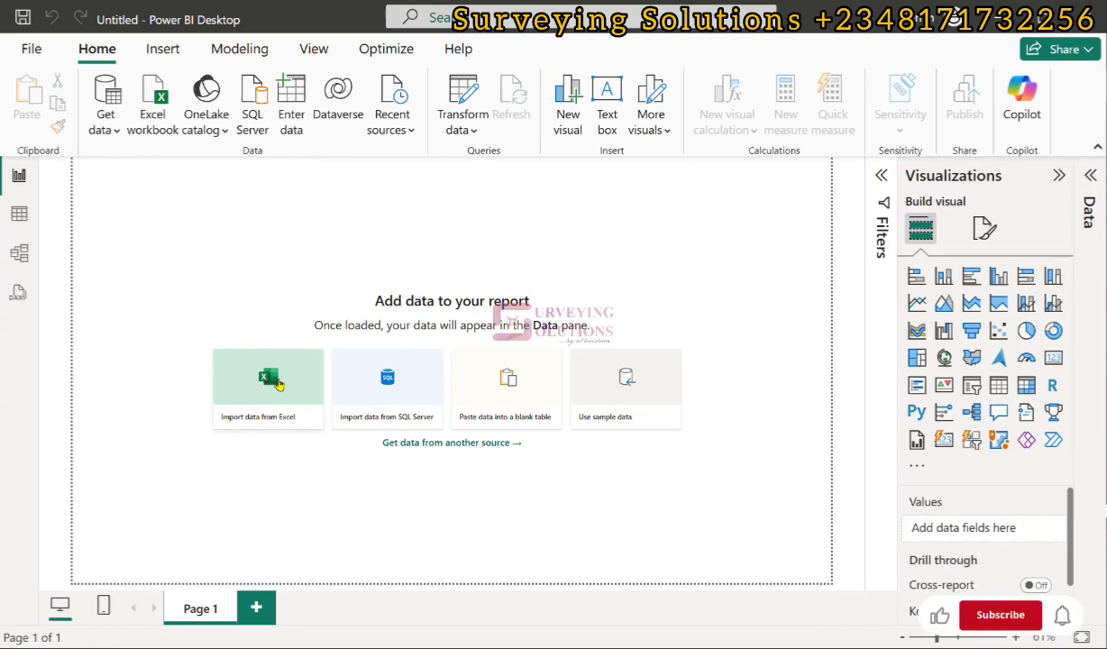
click(279, 385)
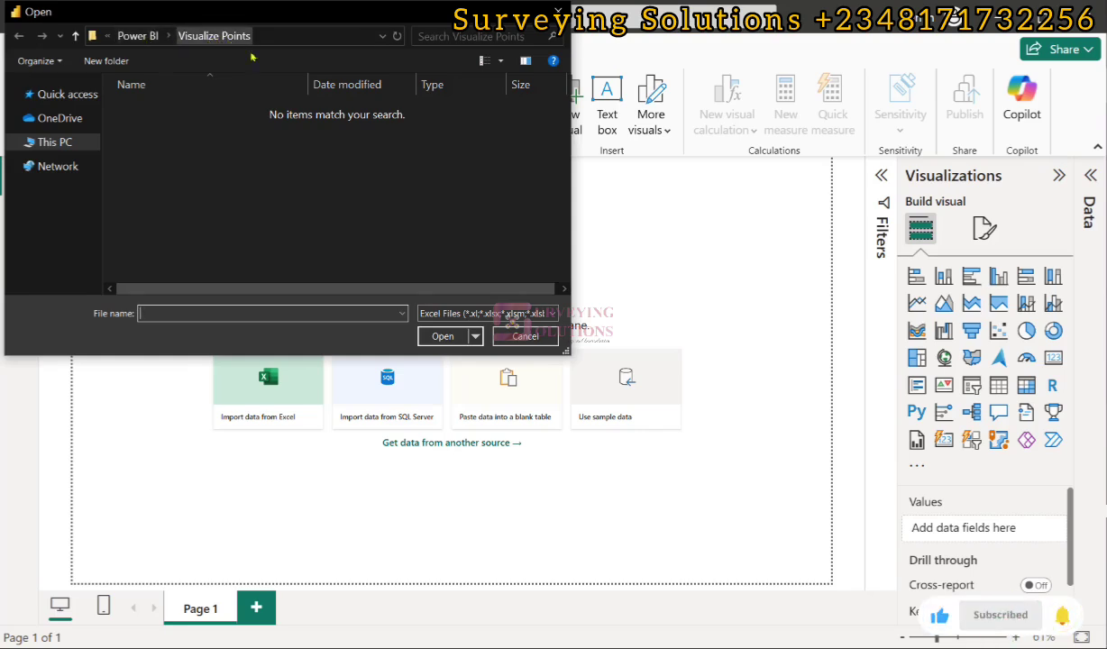
click(440, 313)
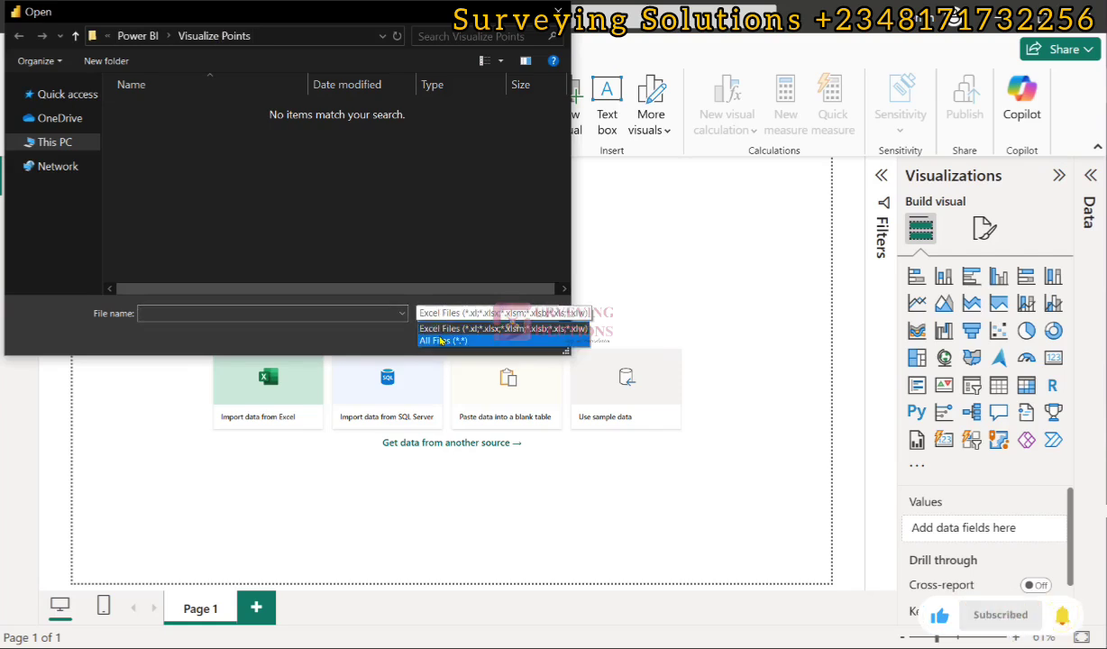
click(442, 340)
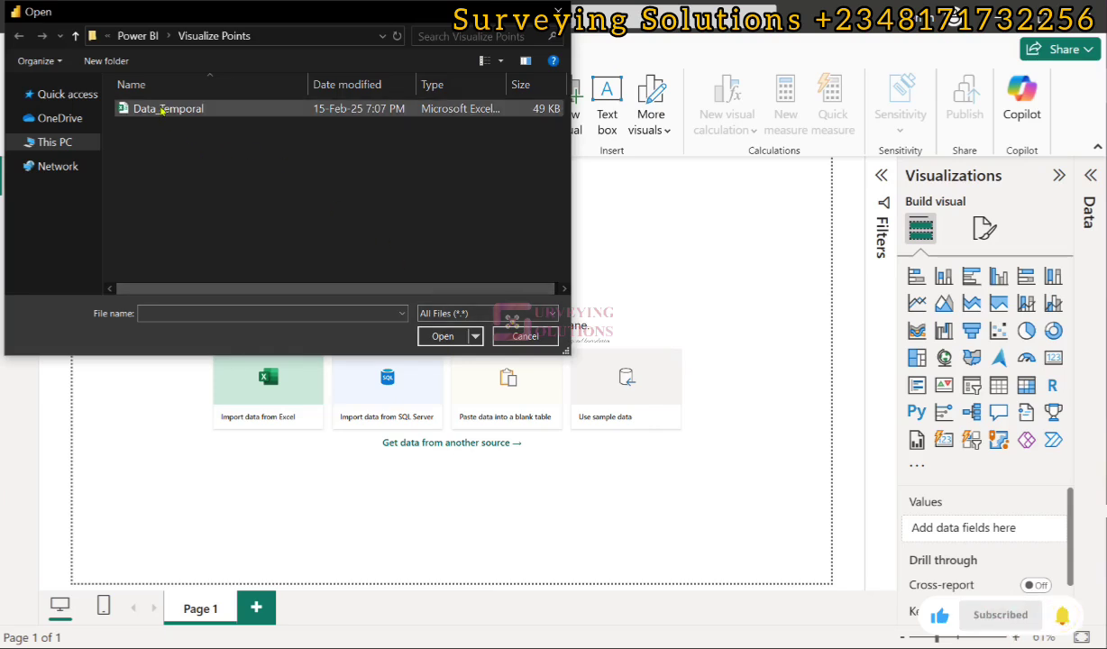
click(465, 313)
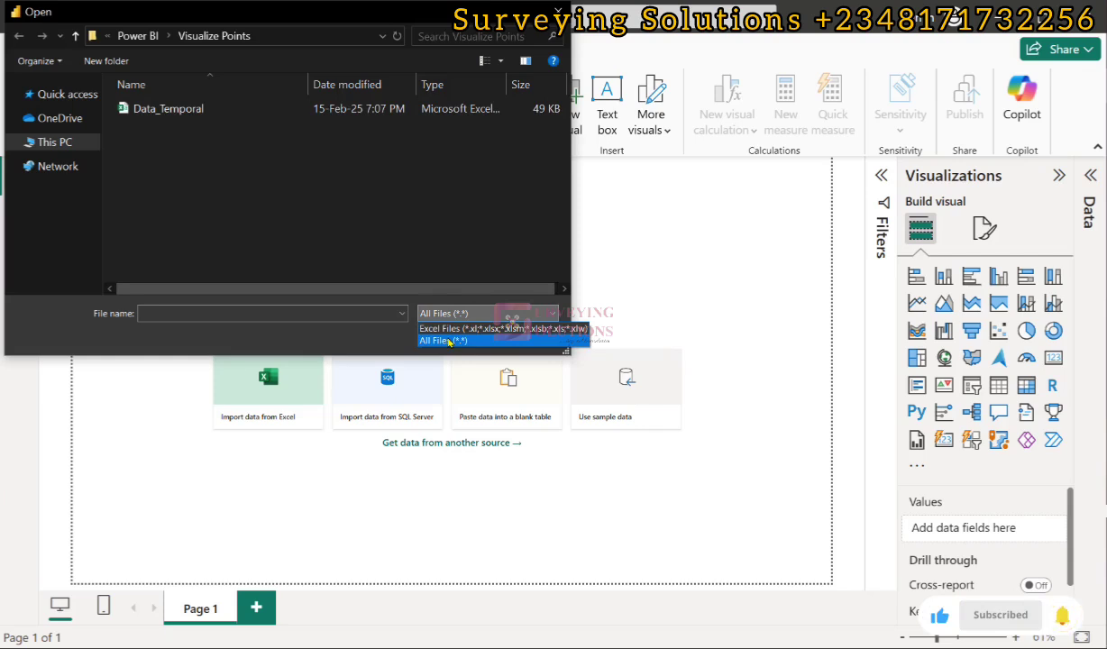
click(174, 112)
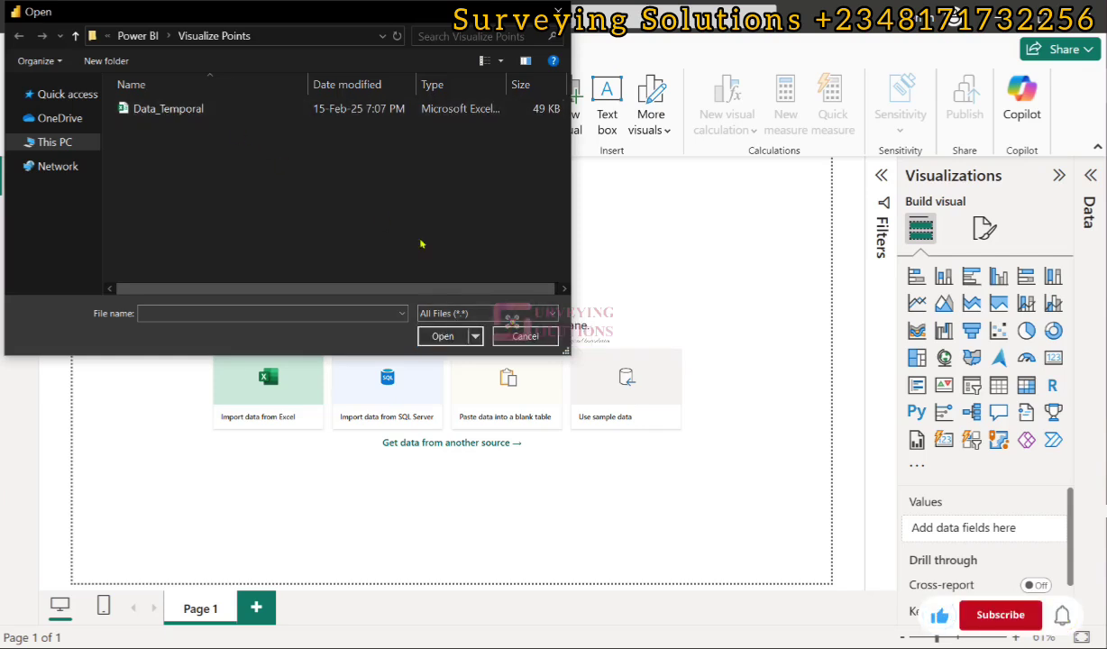
click(440, 336)
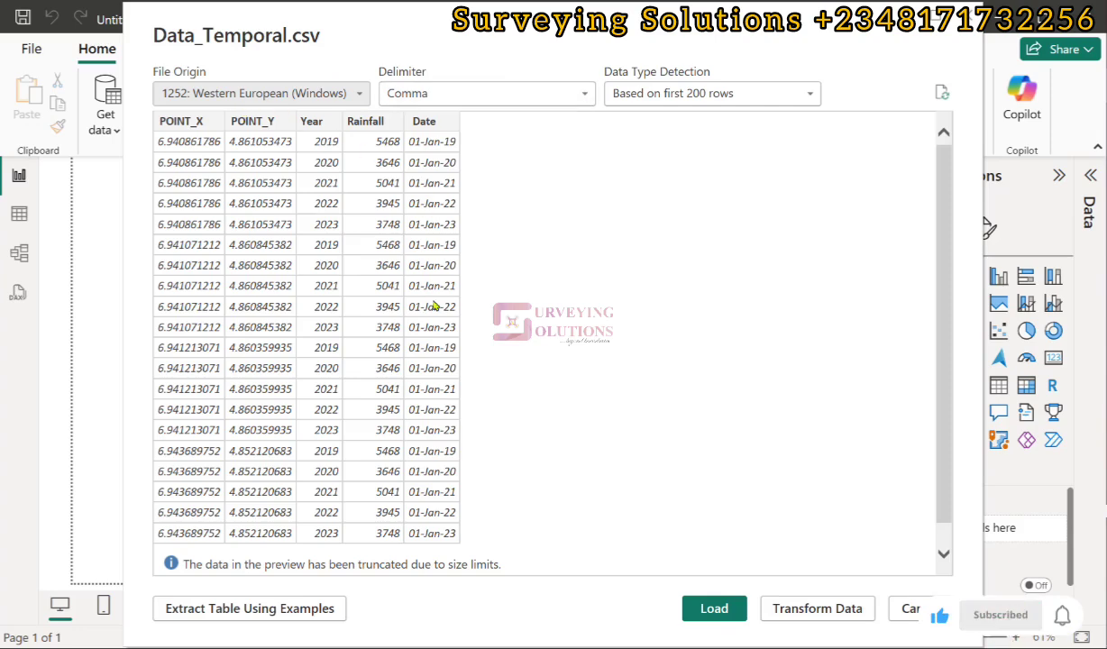
click(714, 609)
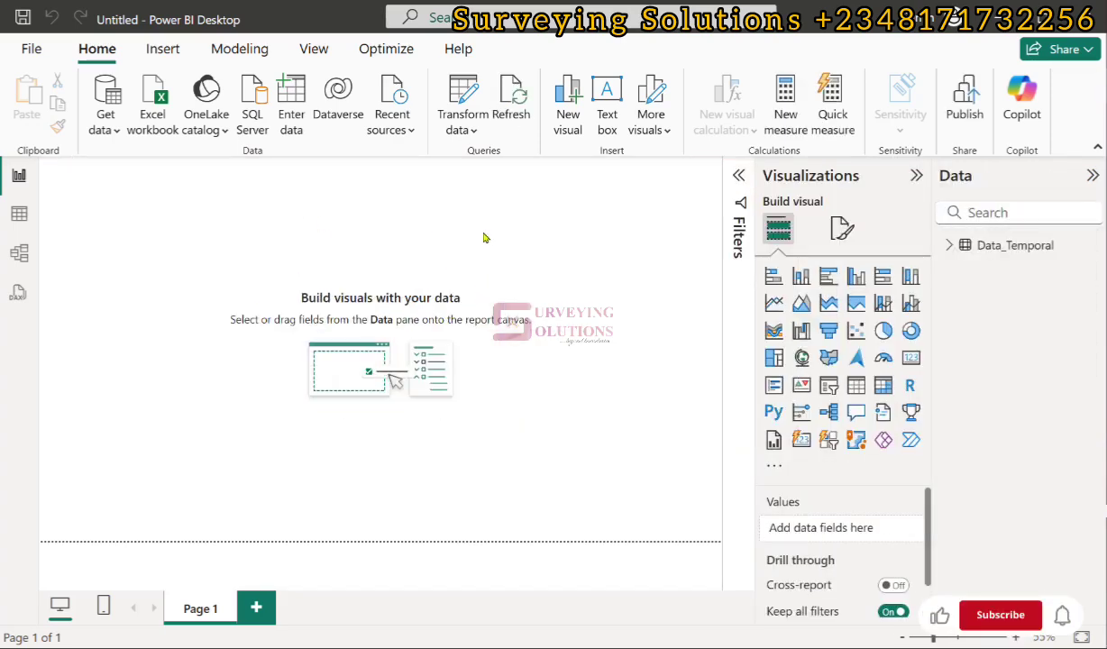
- Check the Data_Temporal rows in Table view, then return to the report and open File
click(18, 214)
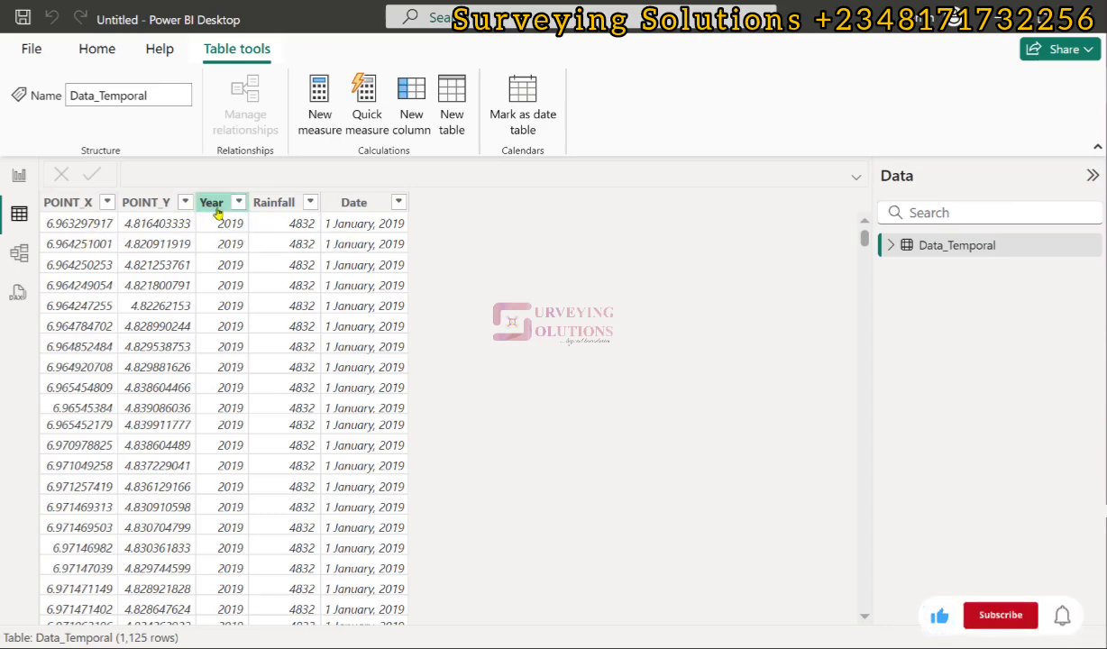
click(19, 176)
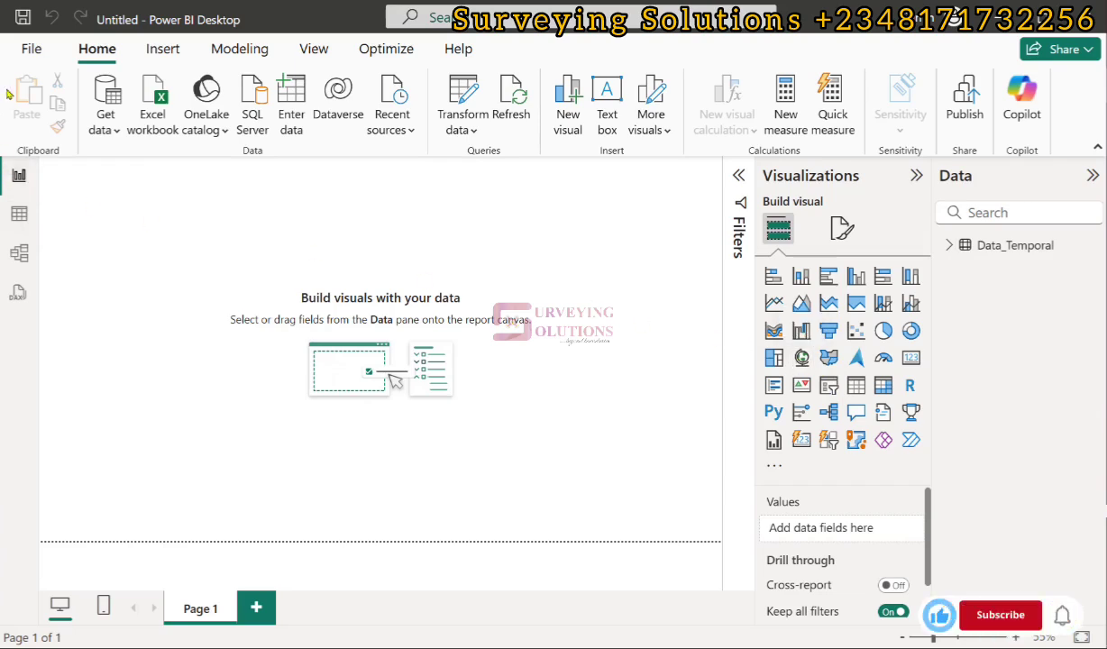
click(30, 51)
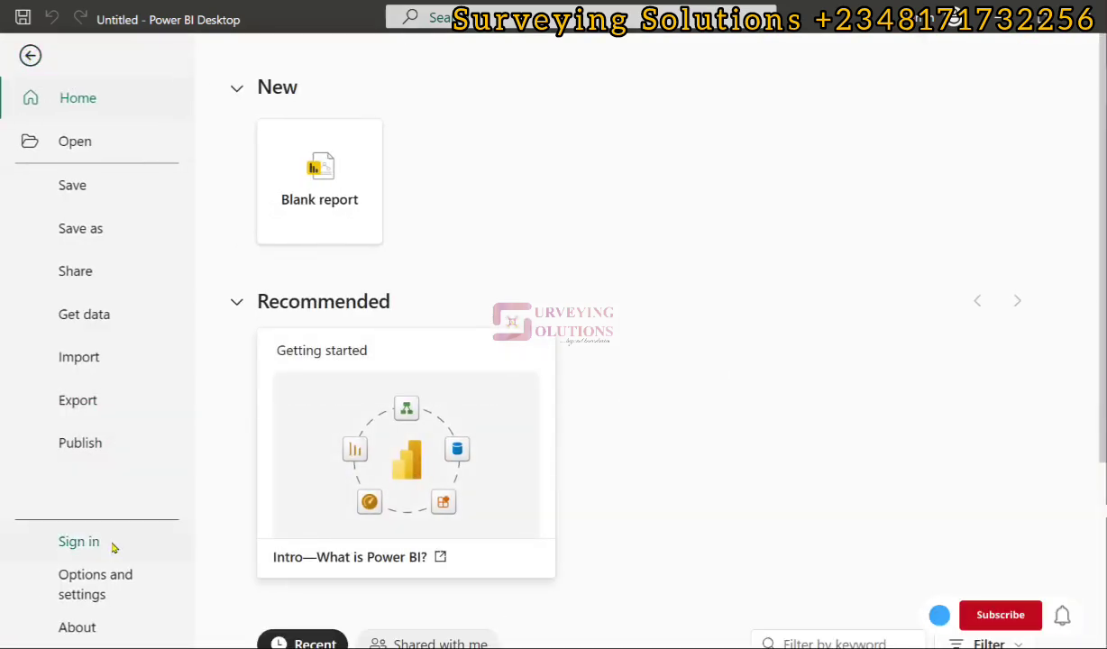
- Turn on Use Map and Filled Map visuals under Options > Security and confirm with OK
click(89, 595)
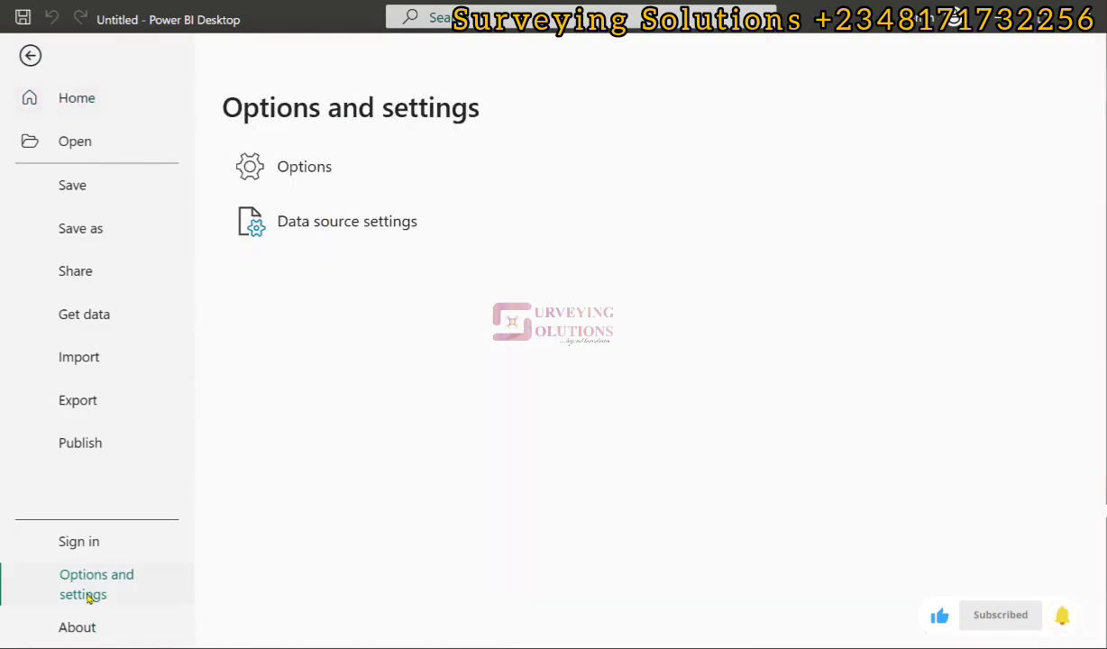
click(305, 166)
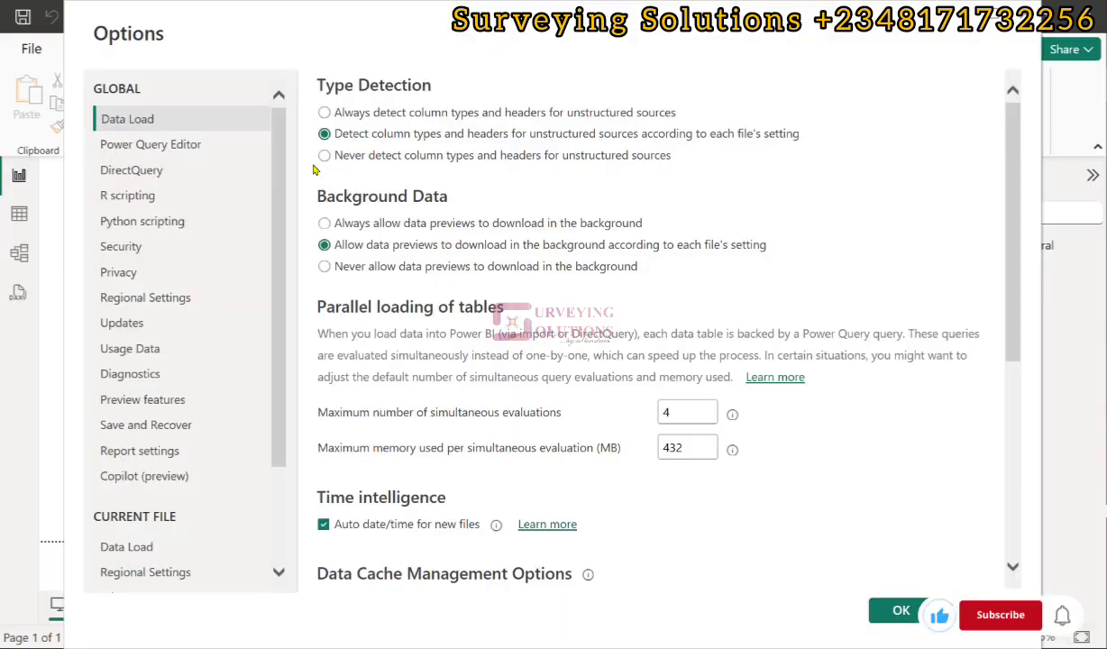
click(122, 257)
scroll(458, 498, down, 3)
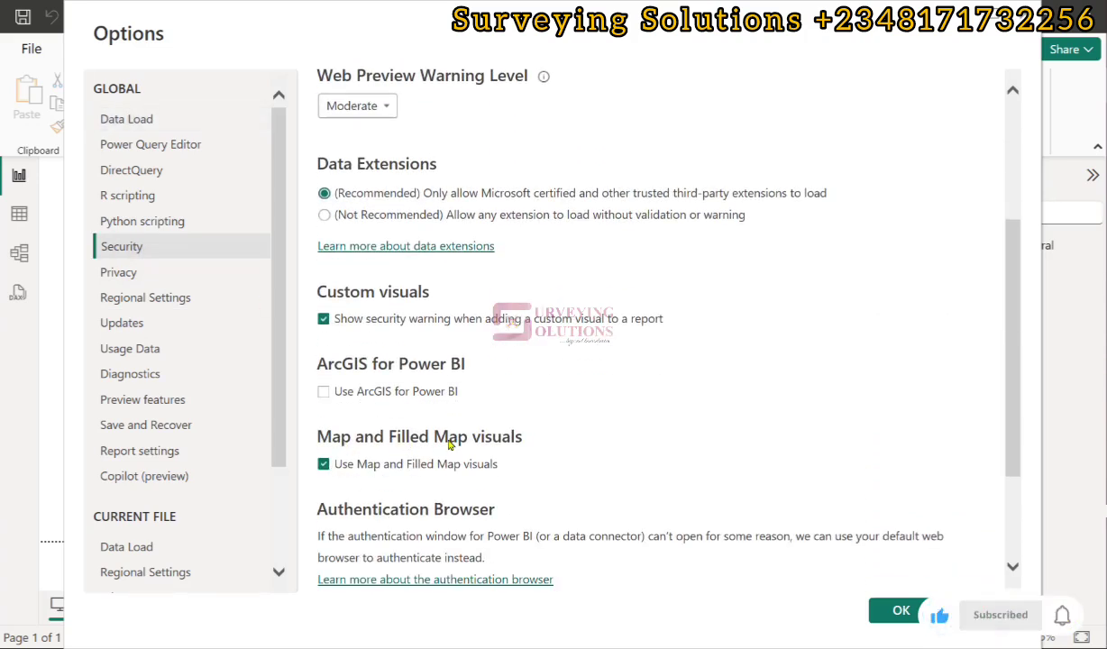
click(324, 464)
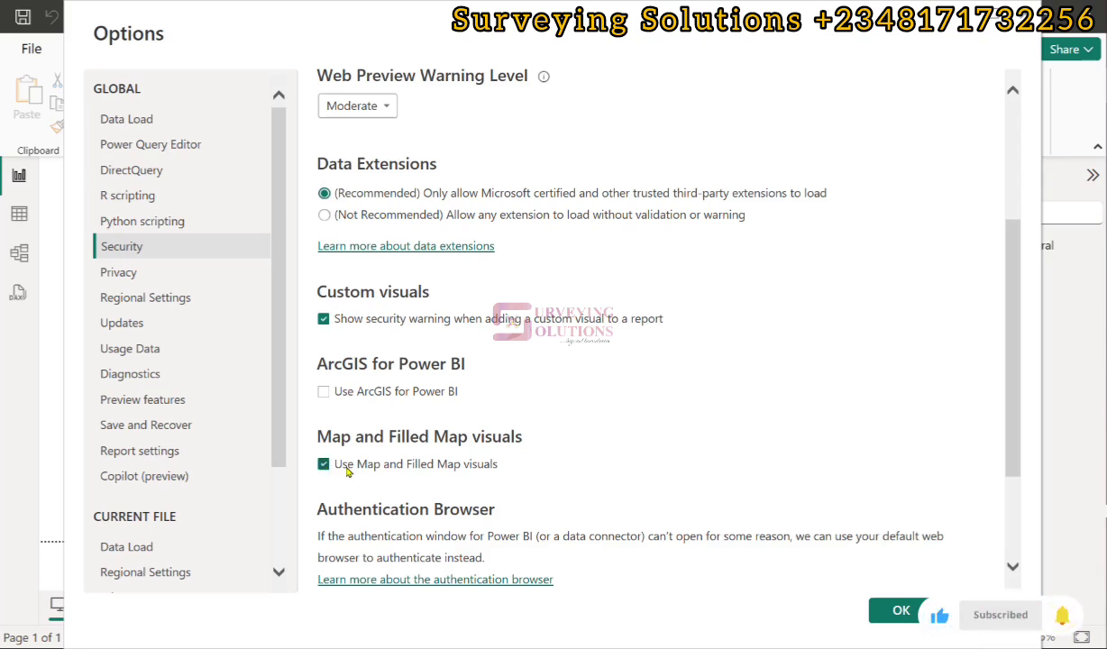
click(901, 611)
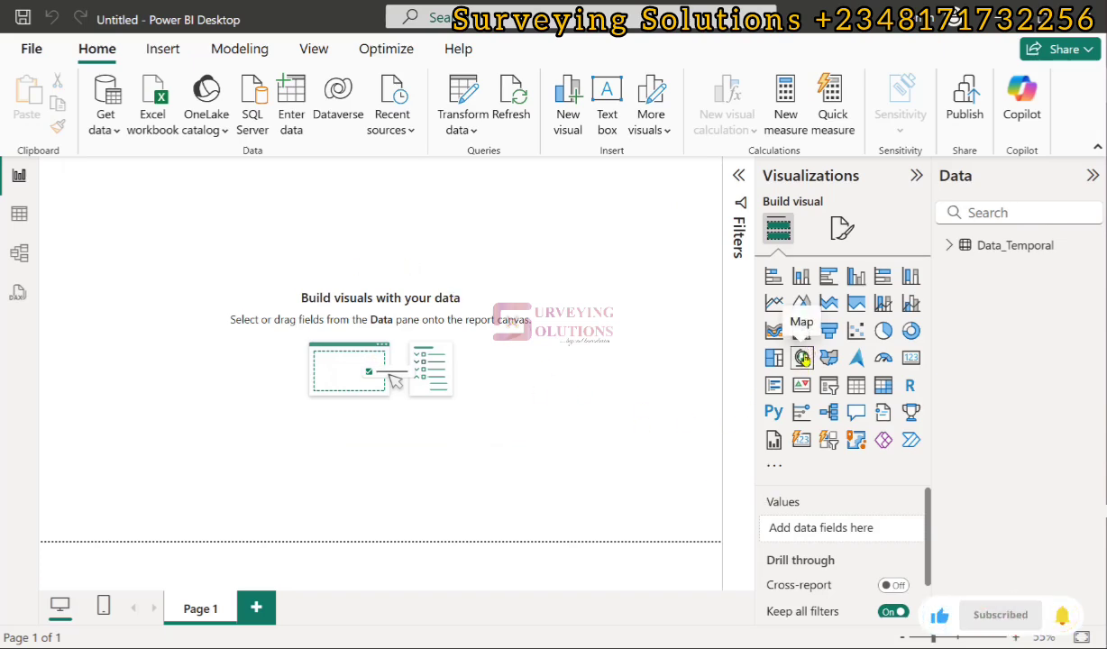
- Add a Map visual, stretch it across the page's left side, and zoom the canvas to 99%
click(803, 360)
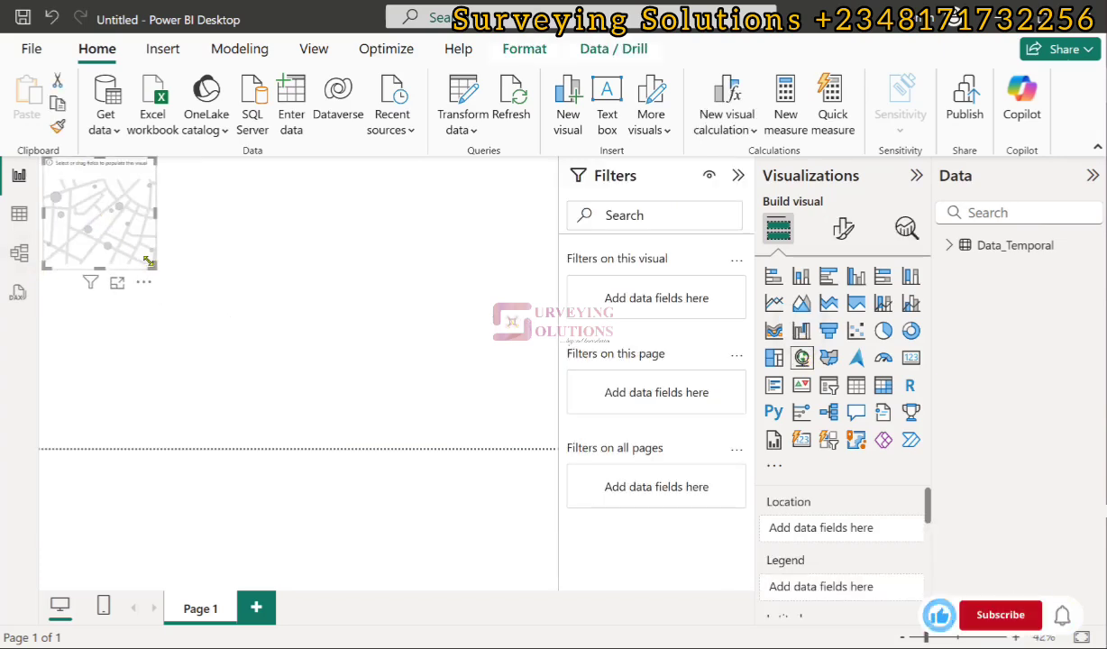
drag(155, 267, 557, 448)
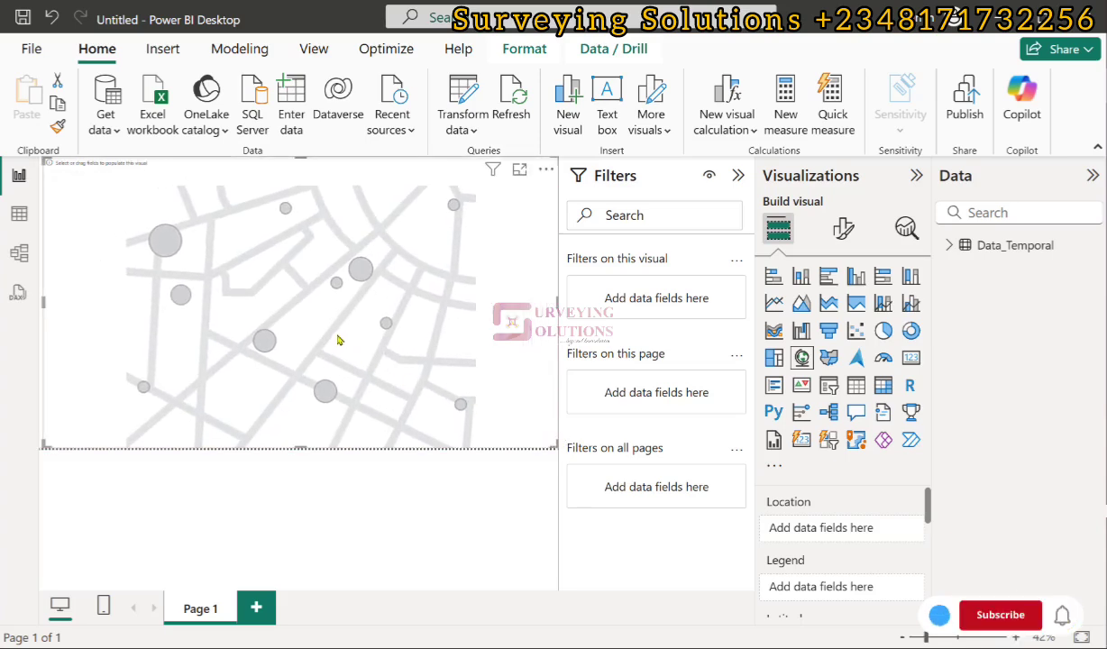
click(957, 641)
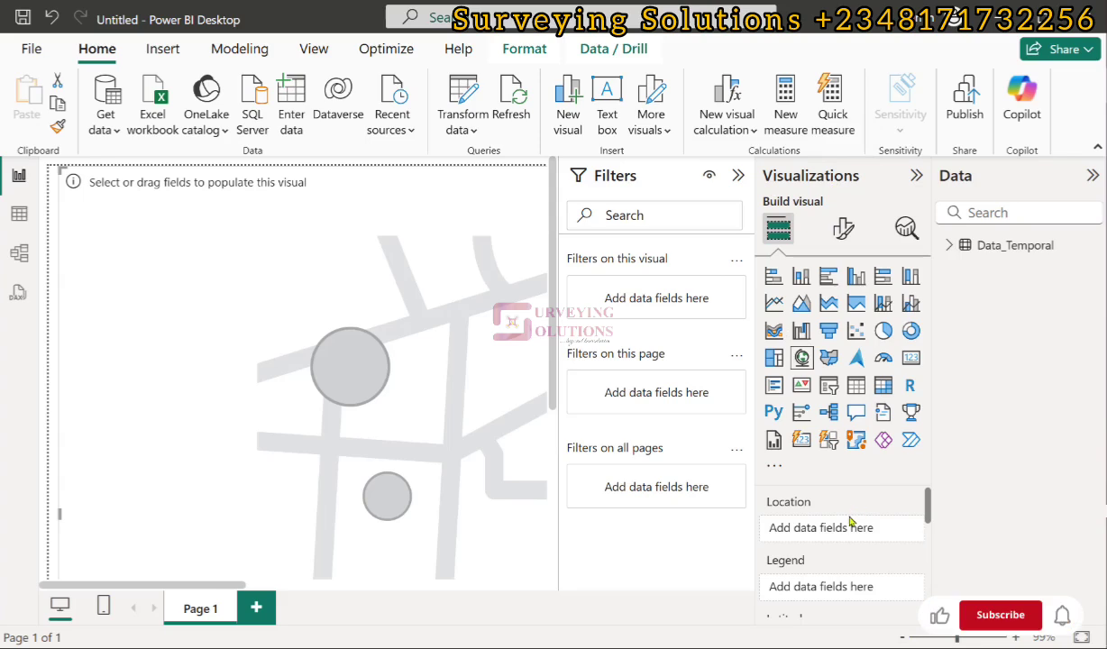
scroll(851, 521, down, 1)
scroll(850, 522, up, 1)
scroll(851, 521, down, 1)
scroll(850, 522, down, 2)
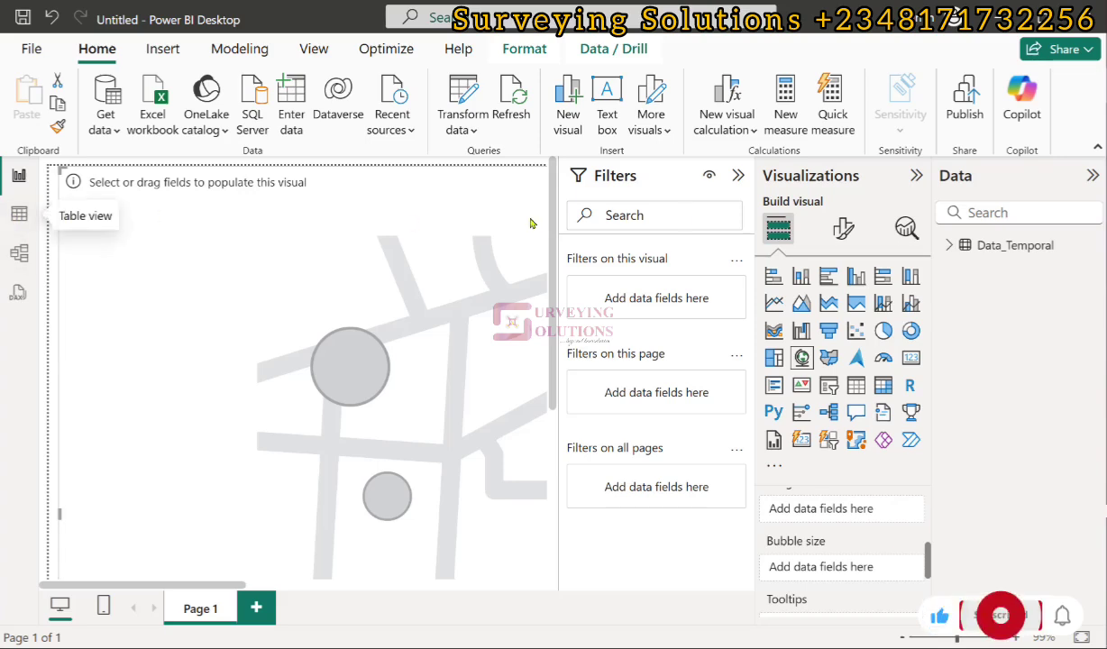
- Expand the Data_Temporal table in the Data pane to list its fields
click(950, 246)
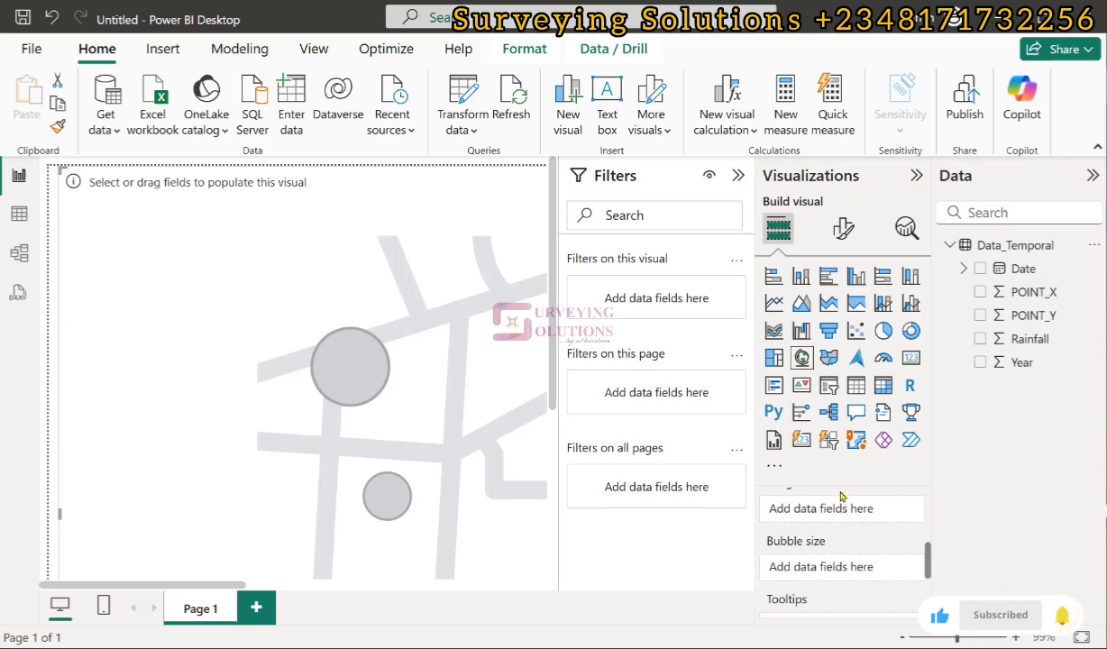
scroll(840, 495, down, 2)
scroll(847, 514, up, 4)
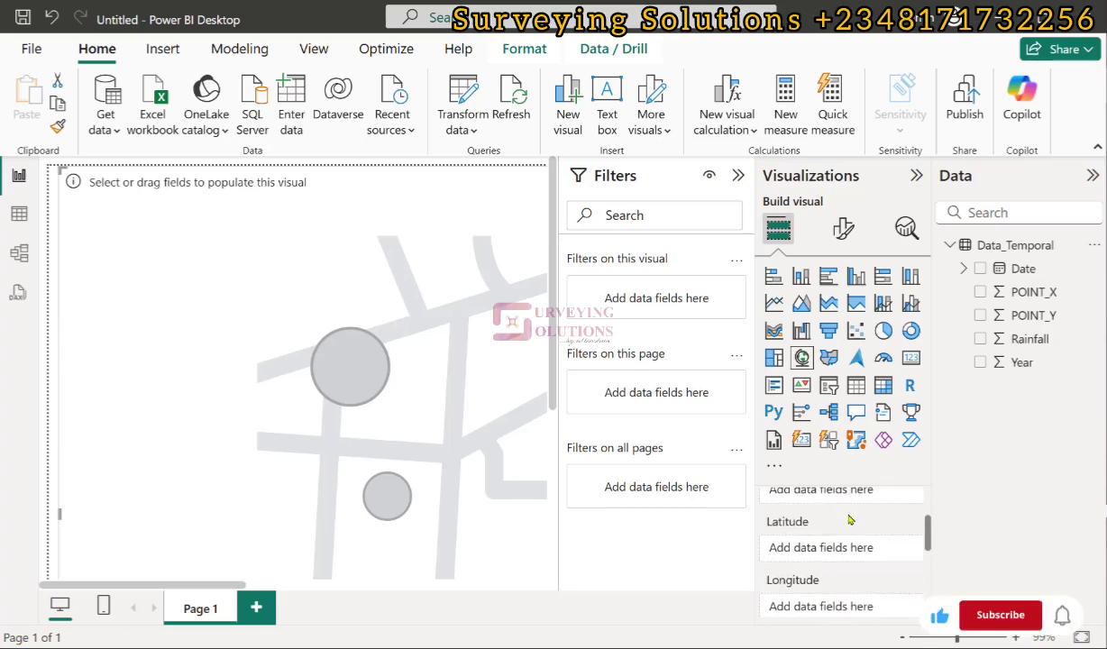
scroll(850, 518, up, 2)
scroll(823, 544, down, 2)
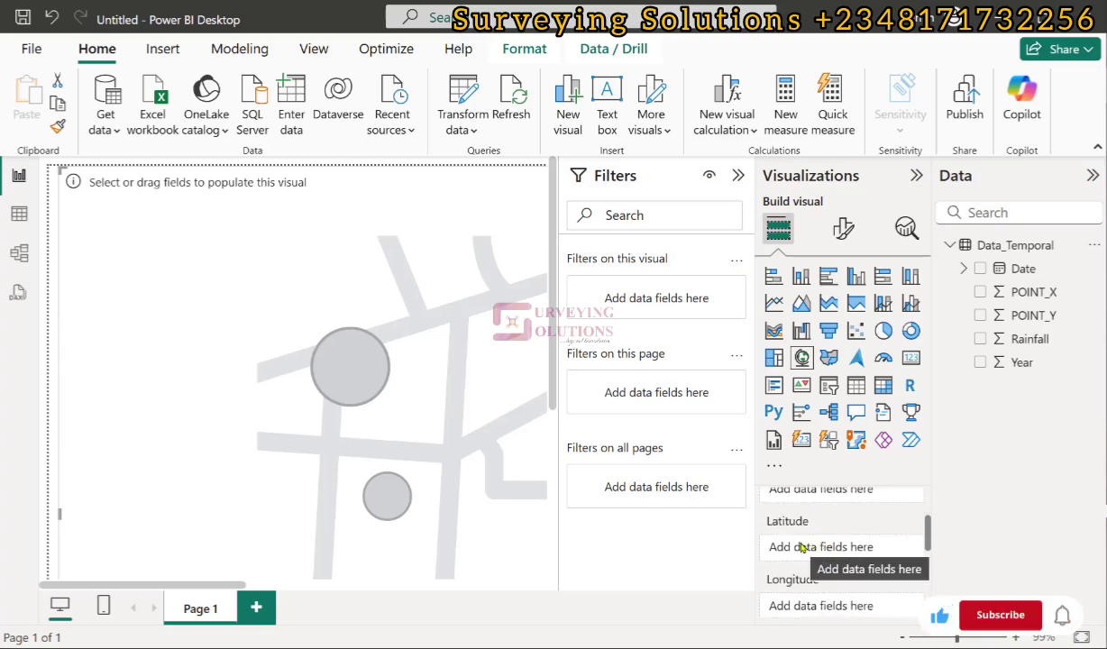
- Put POINT_Y in the Latitude well and POINT_X in Longitude, then zoom the map onto the points
click(1034, 317)
drag(992, 311, 870, 555)
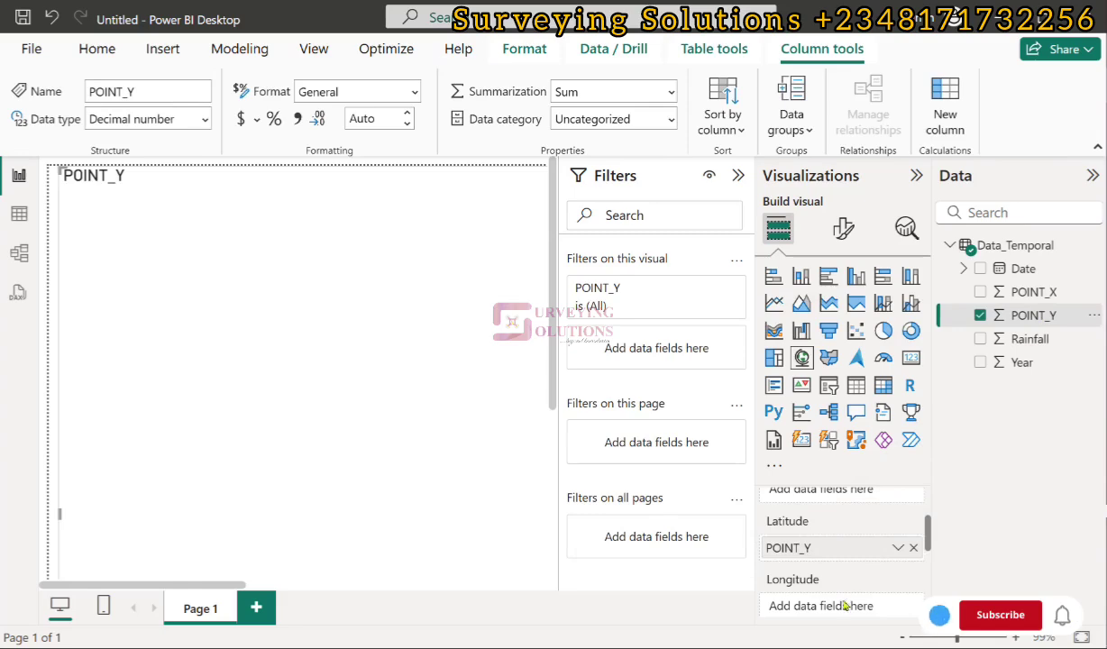
click(1030, 294)
drag(1030, 294, 878, 607)
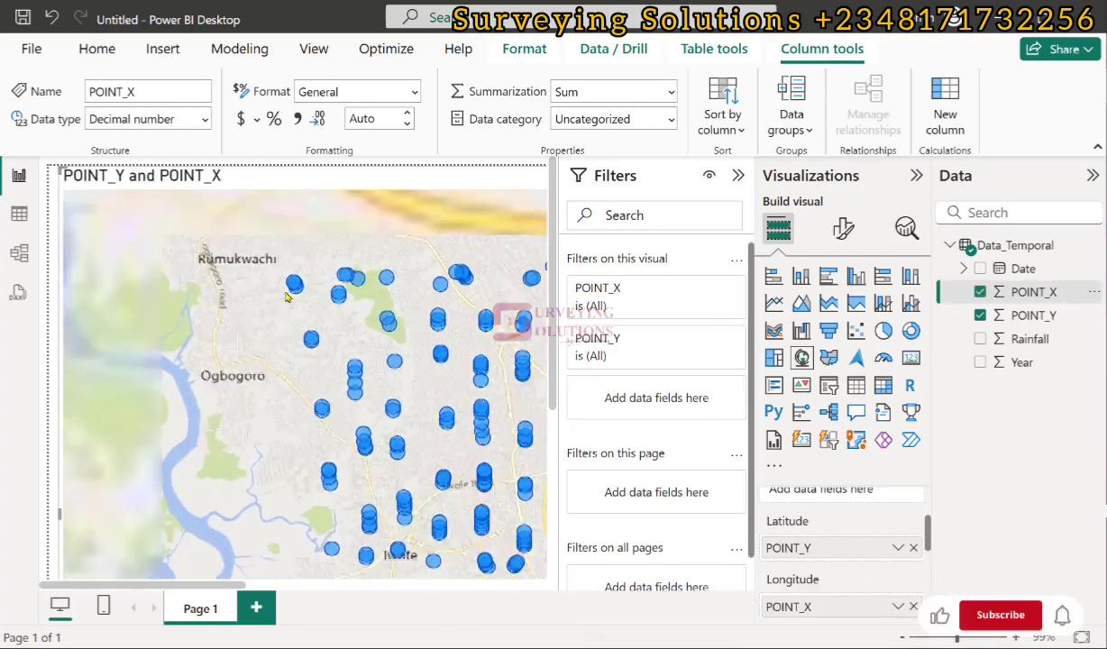
scroll(379, 312, down, 2)
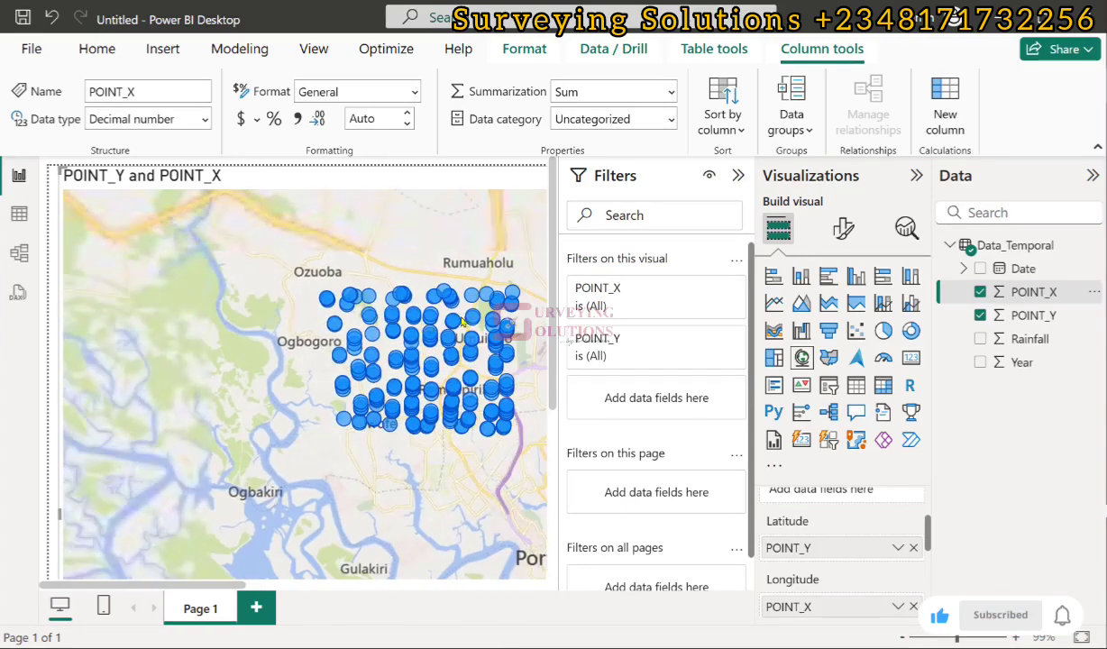
scroll(428, 302, up, 5)
scroll(428, 302, down, 2)
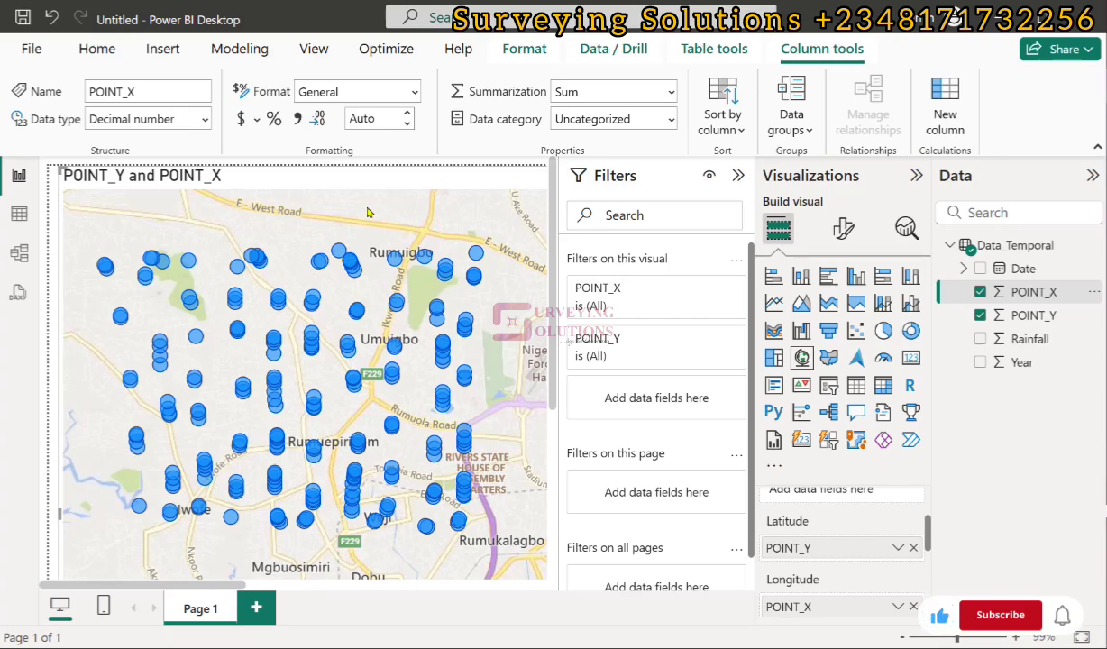
- Set the map's basemap style to Road, after trying Aerial and Dark
click(843, 227)
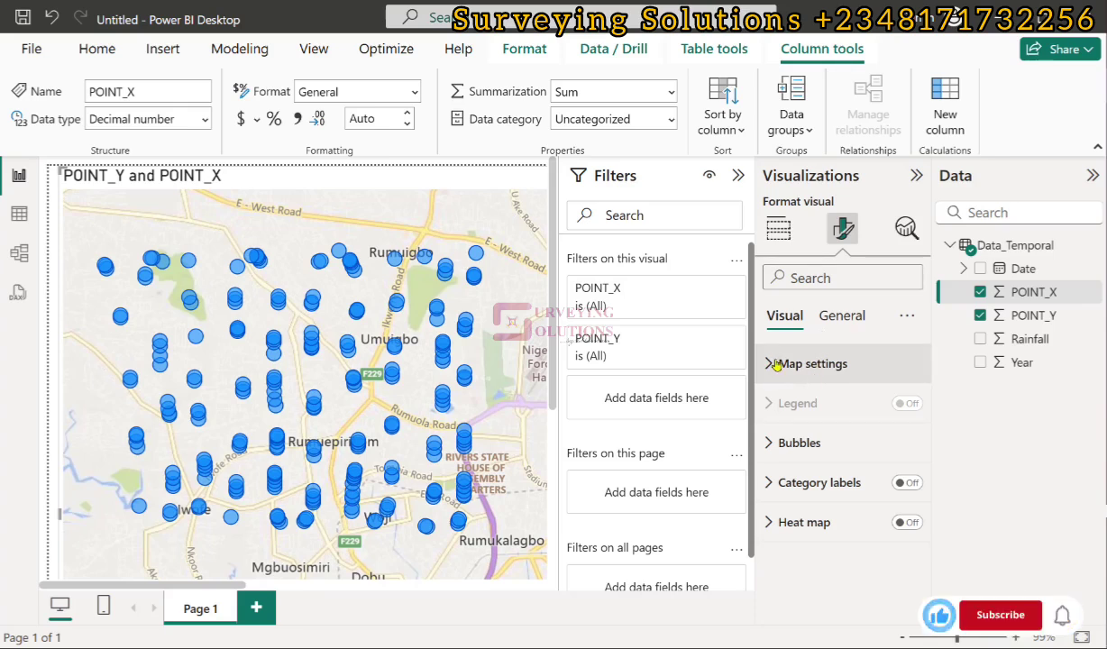
click(777, 363)
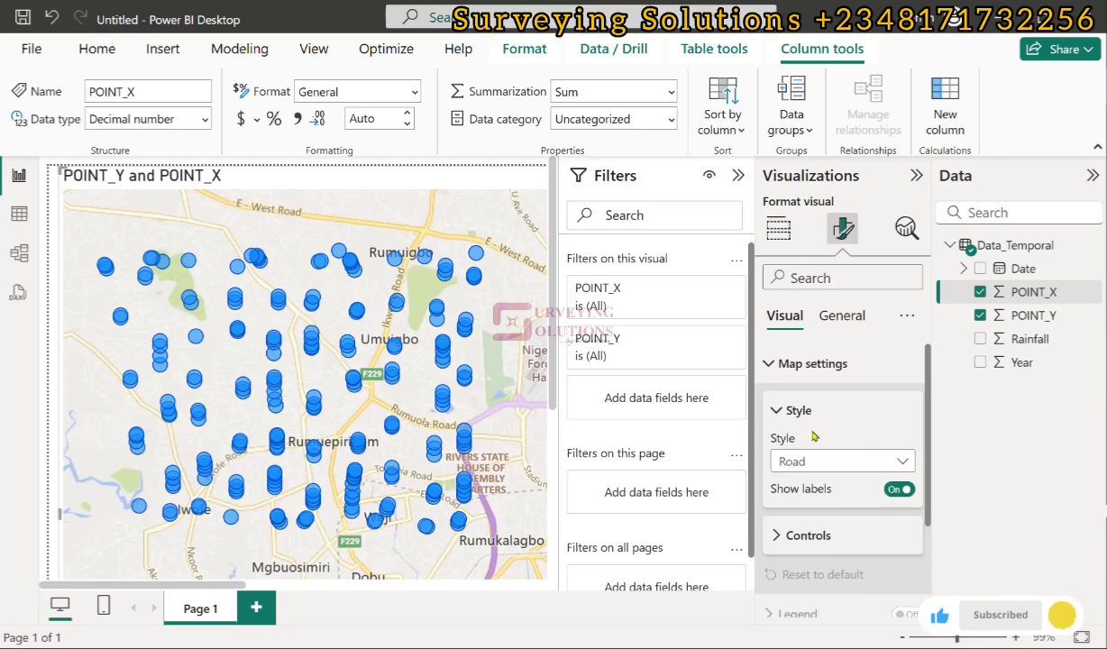
click(905, 461)
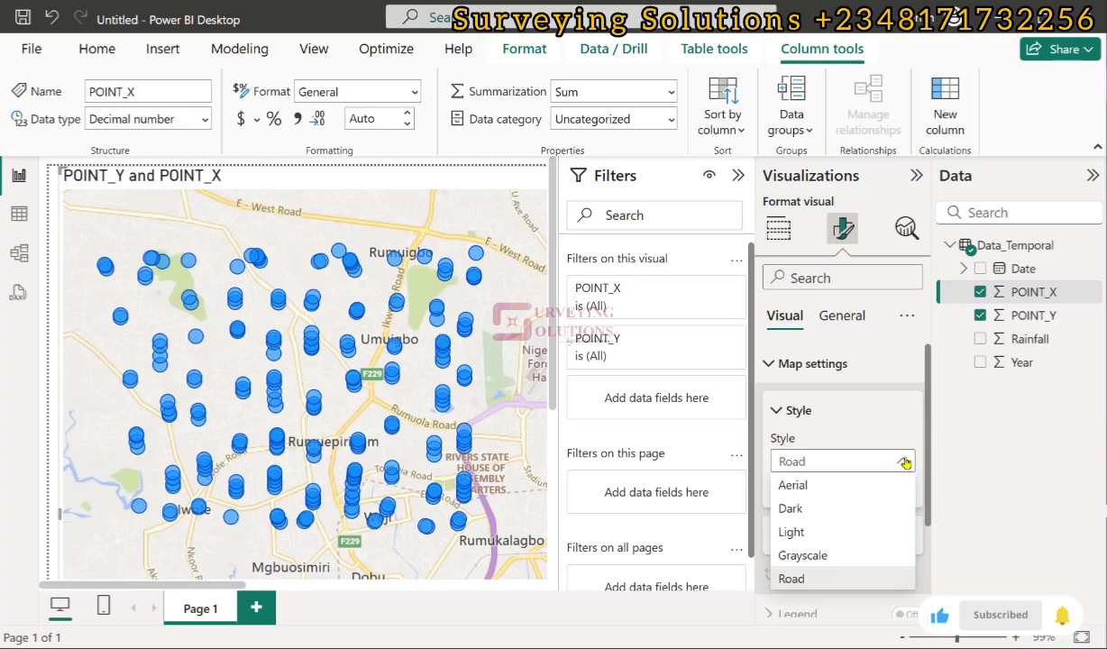
click(801, 486)
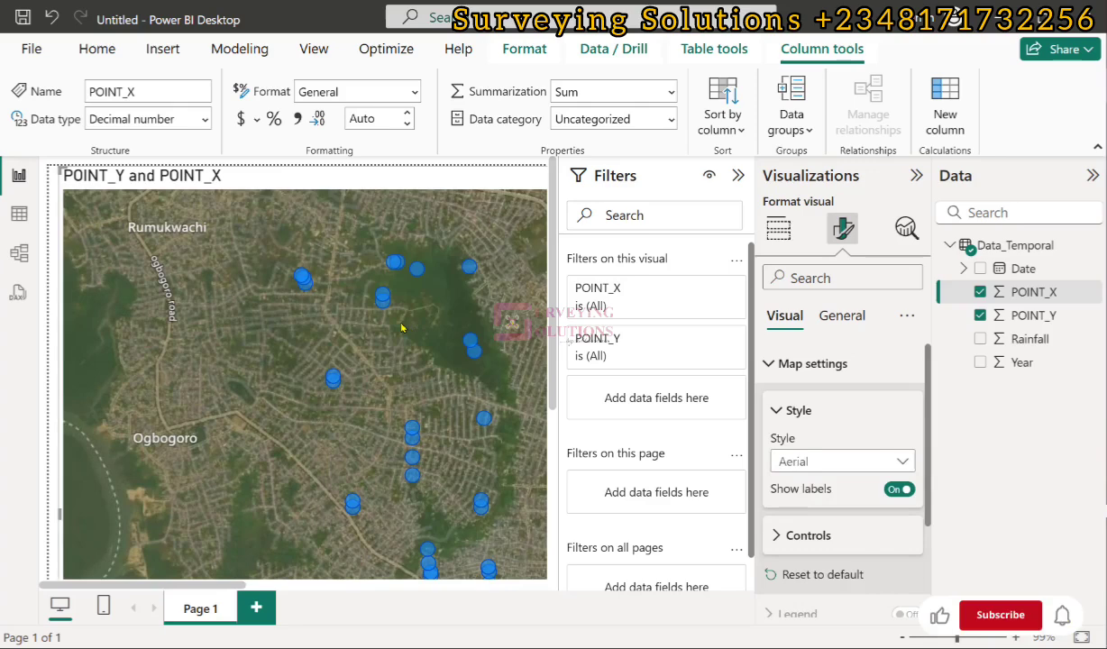
click(901, 464)
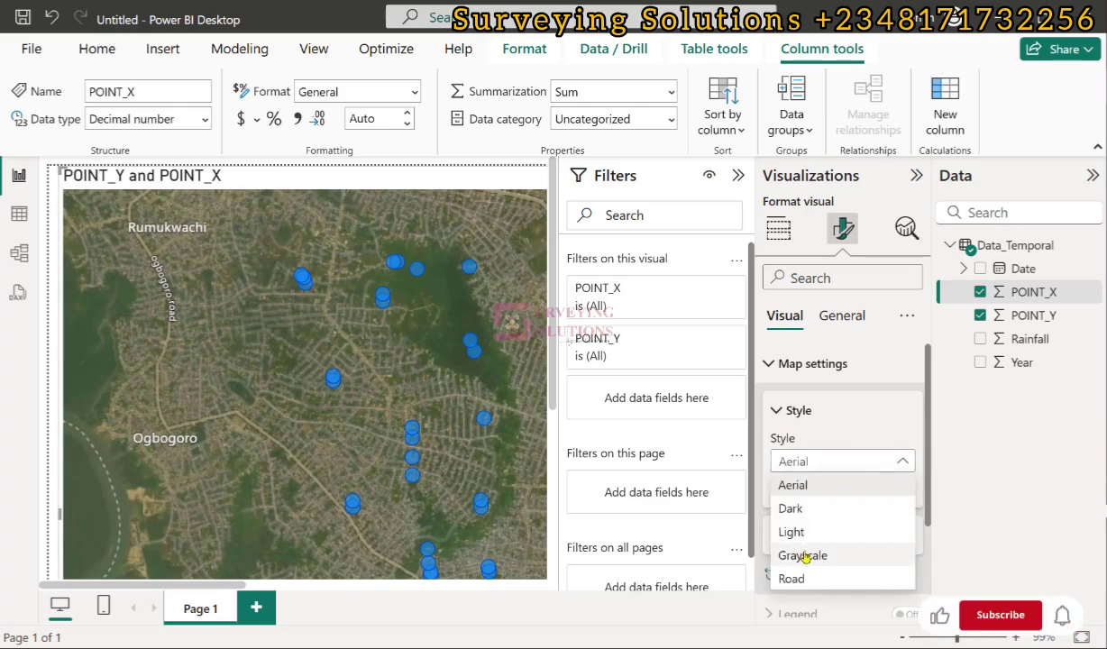
click(800, 511)
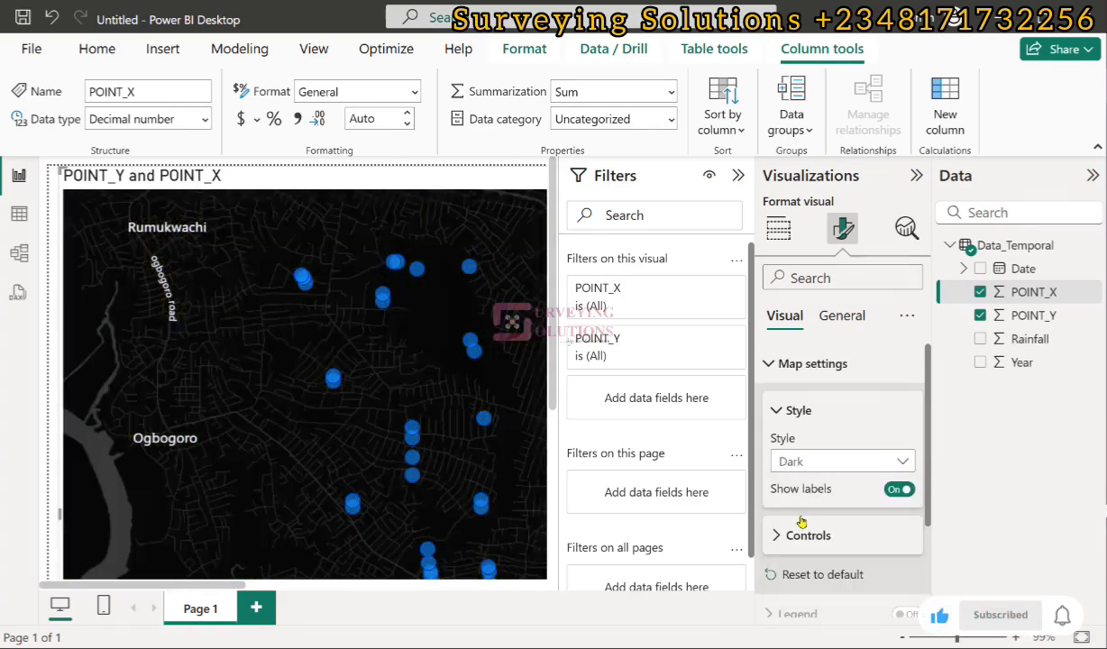
click(903, 464)
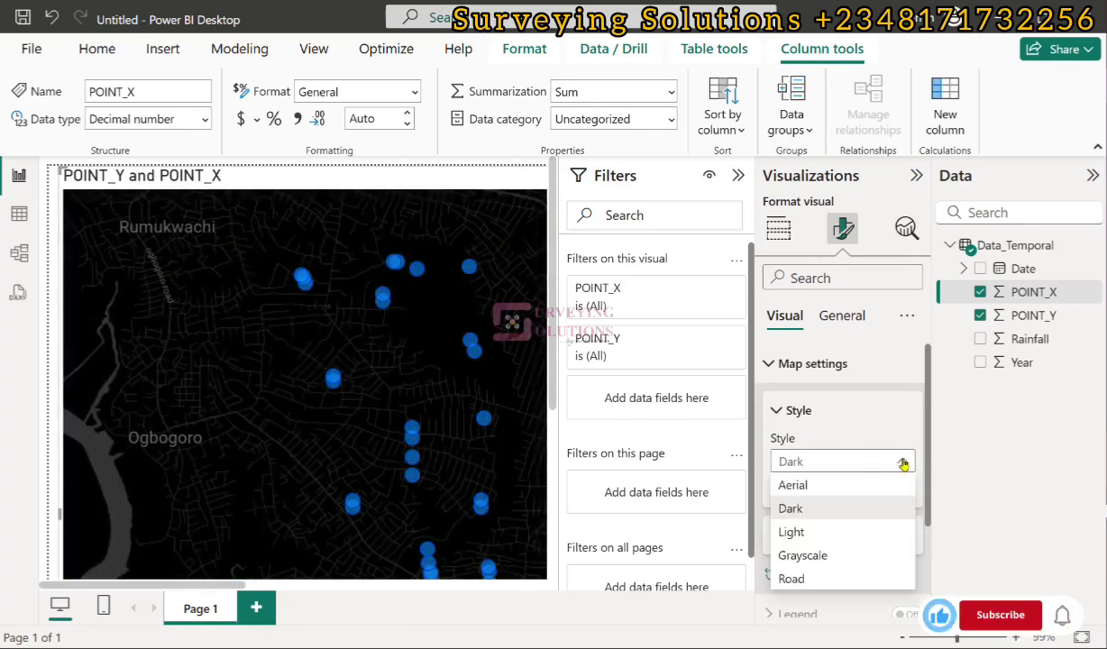
click(810, 580)
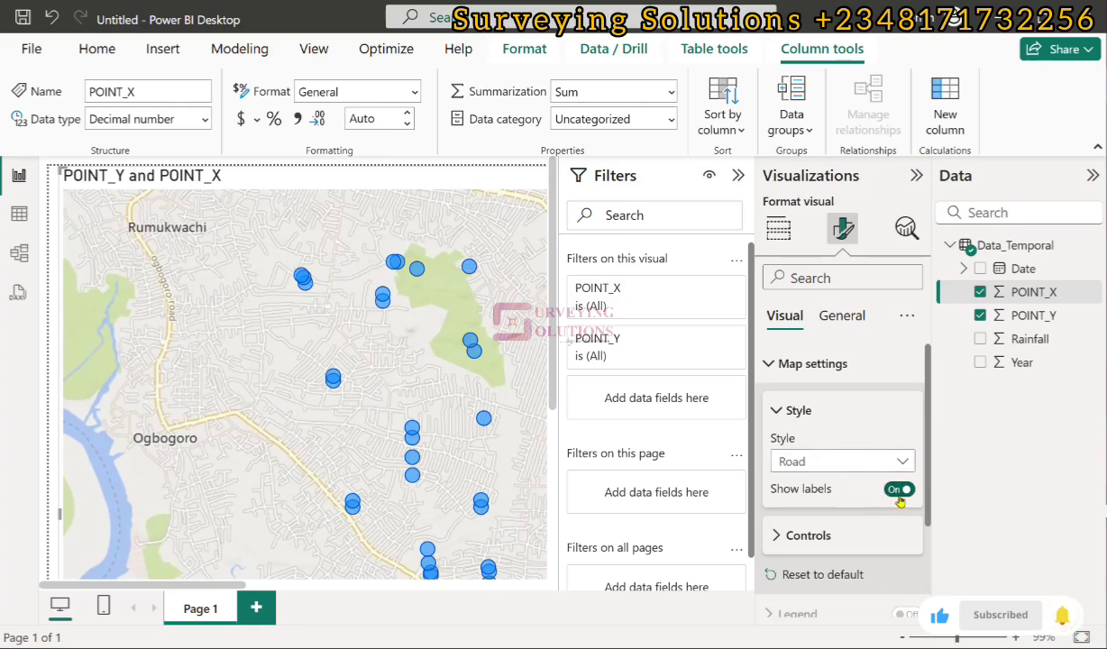
- Turn map place labels off and back on, then collapse the Style settings
click(900, 491)
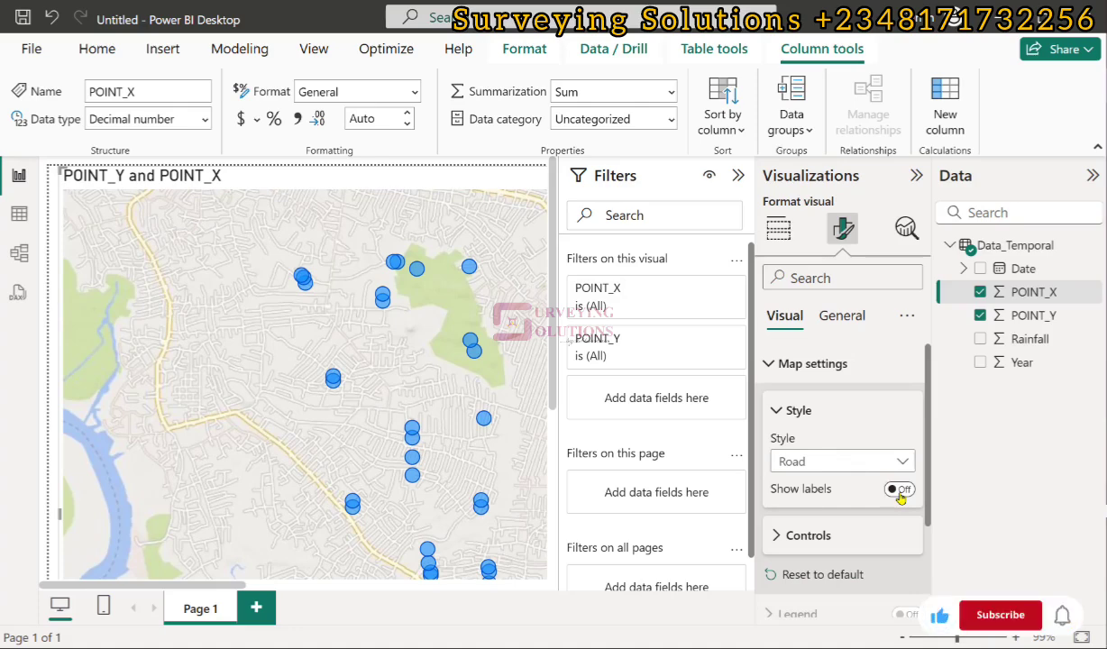
click(900, 491)
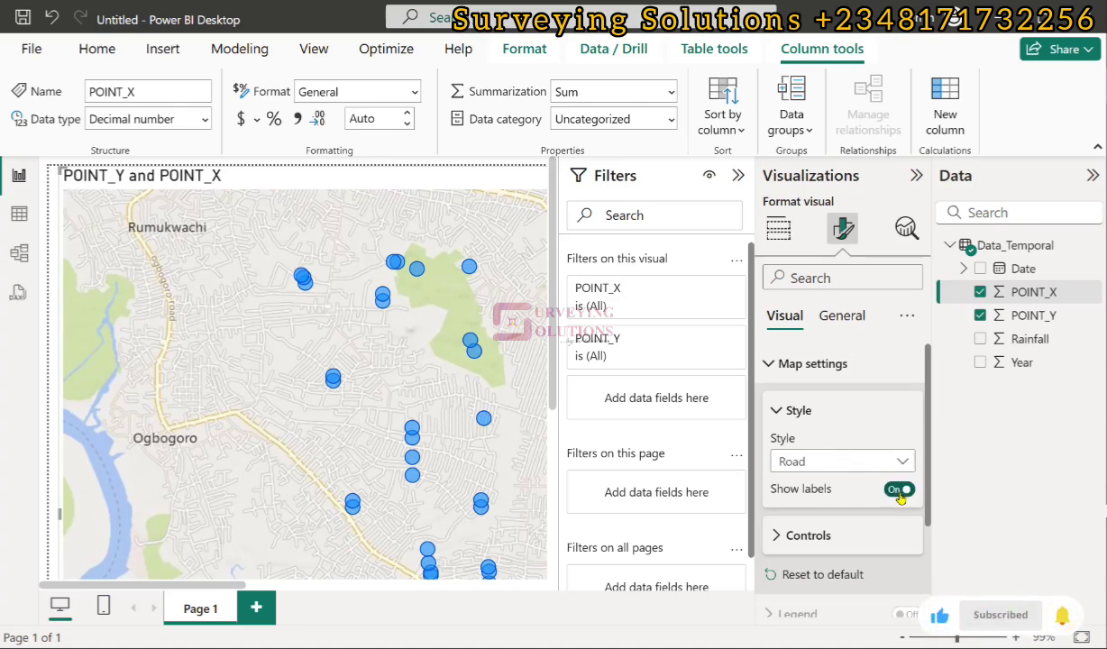
click(777, 410)
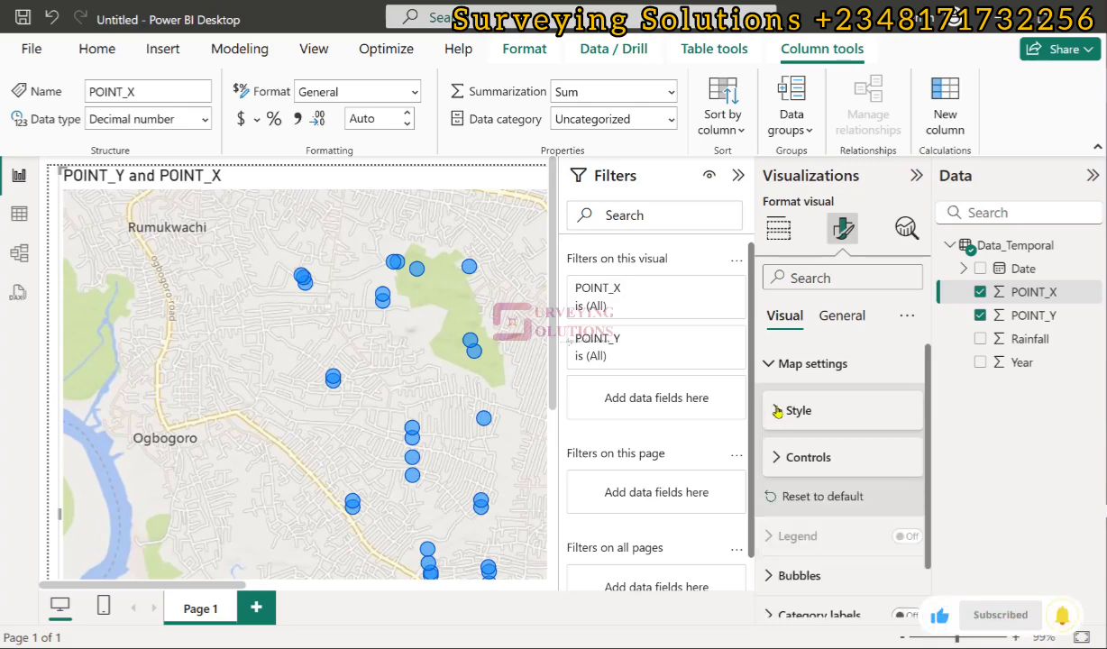
- Set the map bubble size to -5 after testing the Size slider, and expand bubble Colors
scroll(804, 501, down, 1)
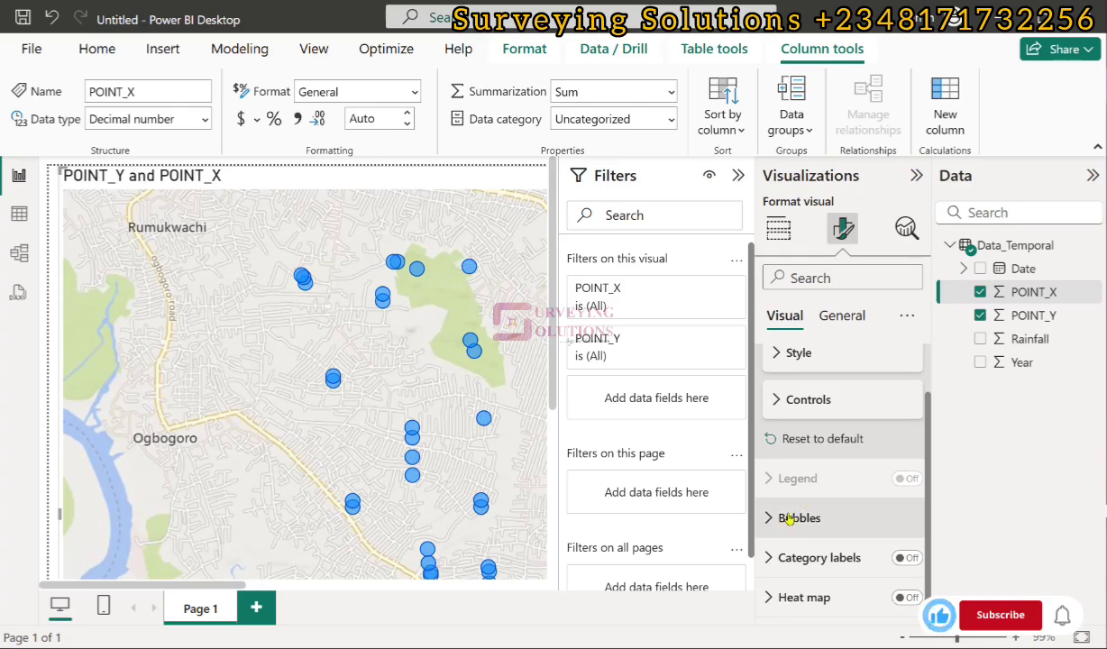
click(780, 520)
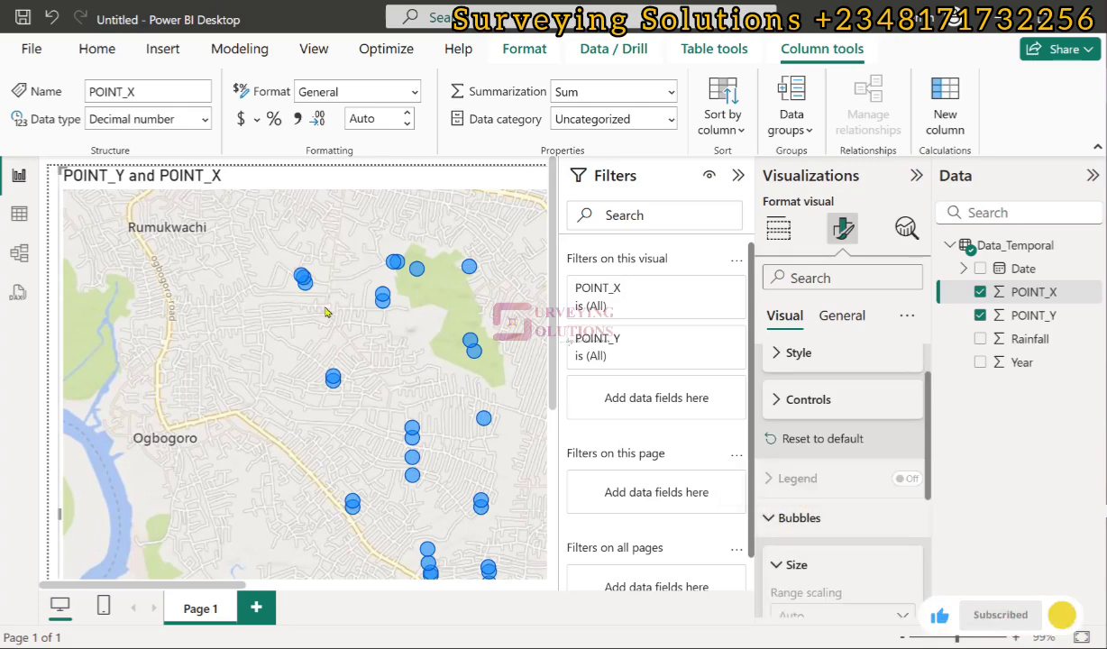
scroll(410, 319, down, 3)
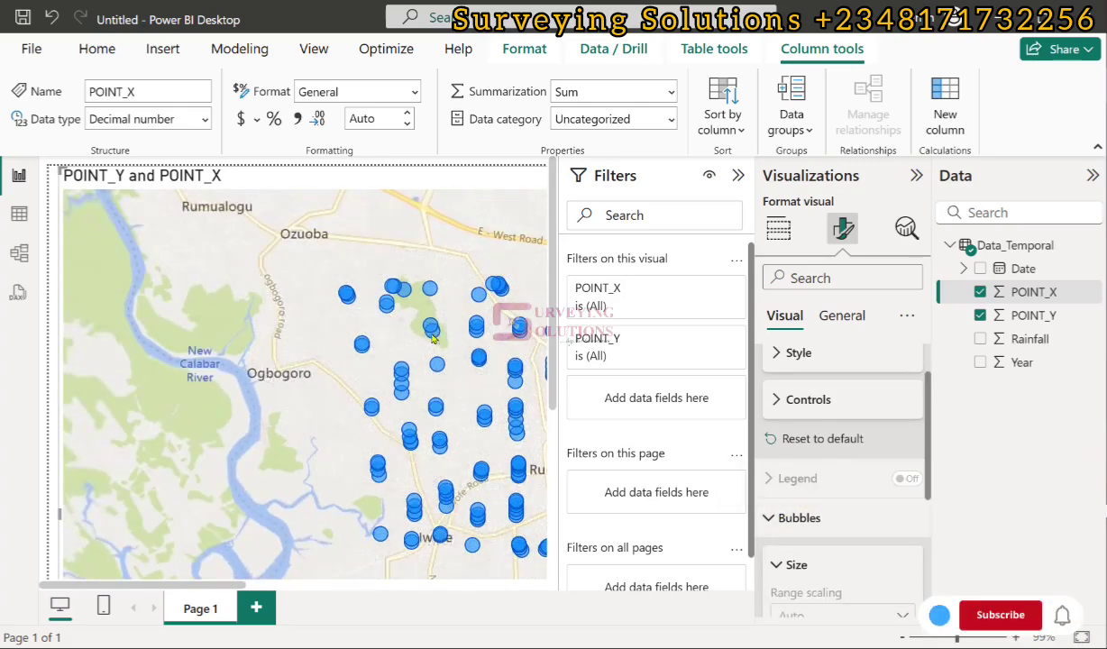
scroll(495, 339, up, 4)
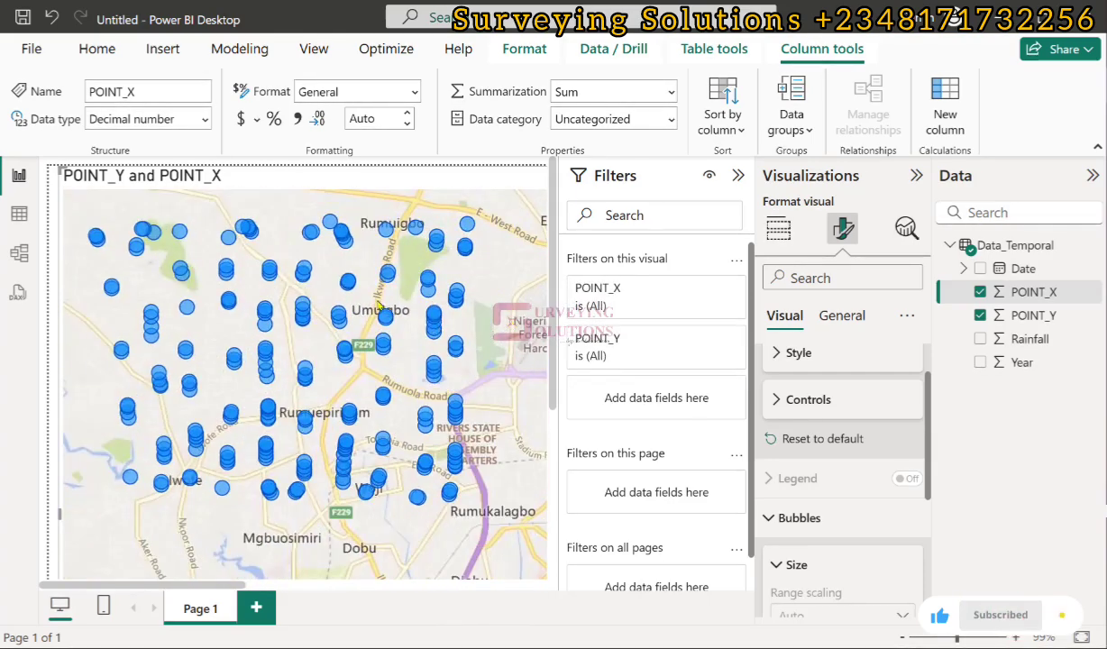
scroll(834, 550, down, 3)
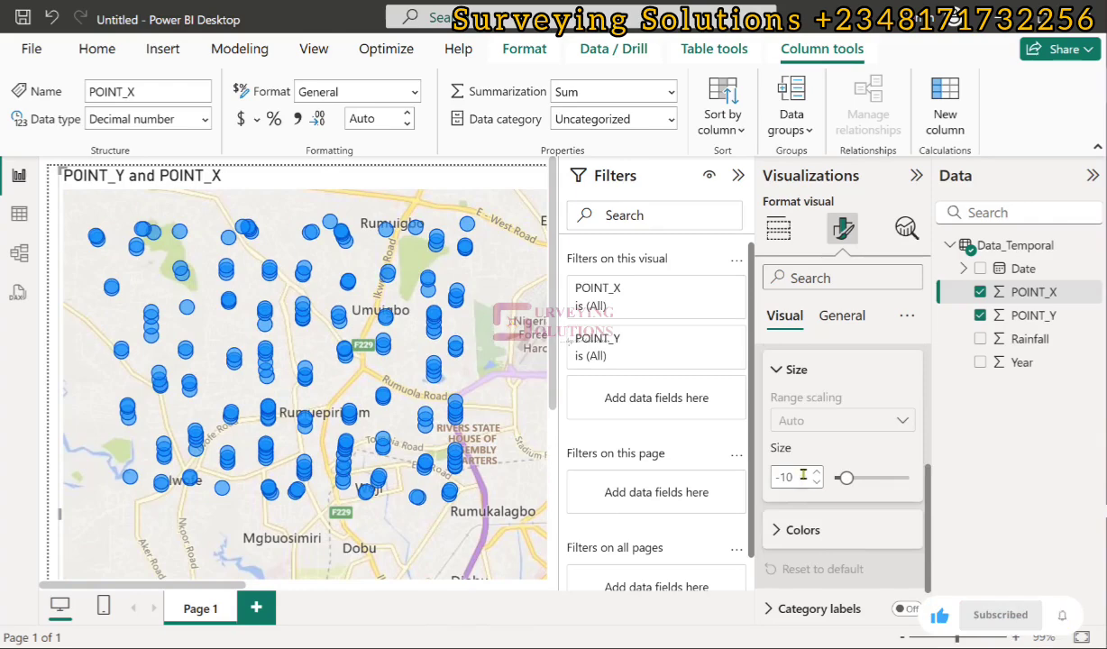
drag(845, 478, 869, 478)
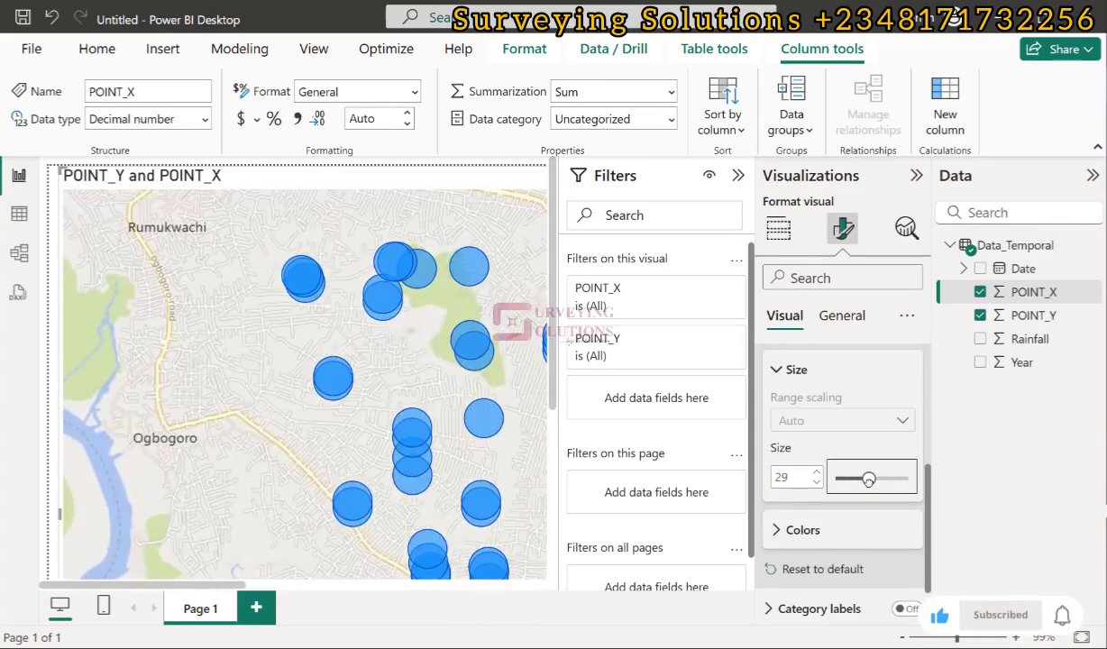
drag(858, 482, 836, 479)
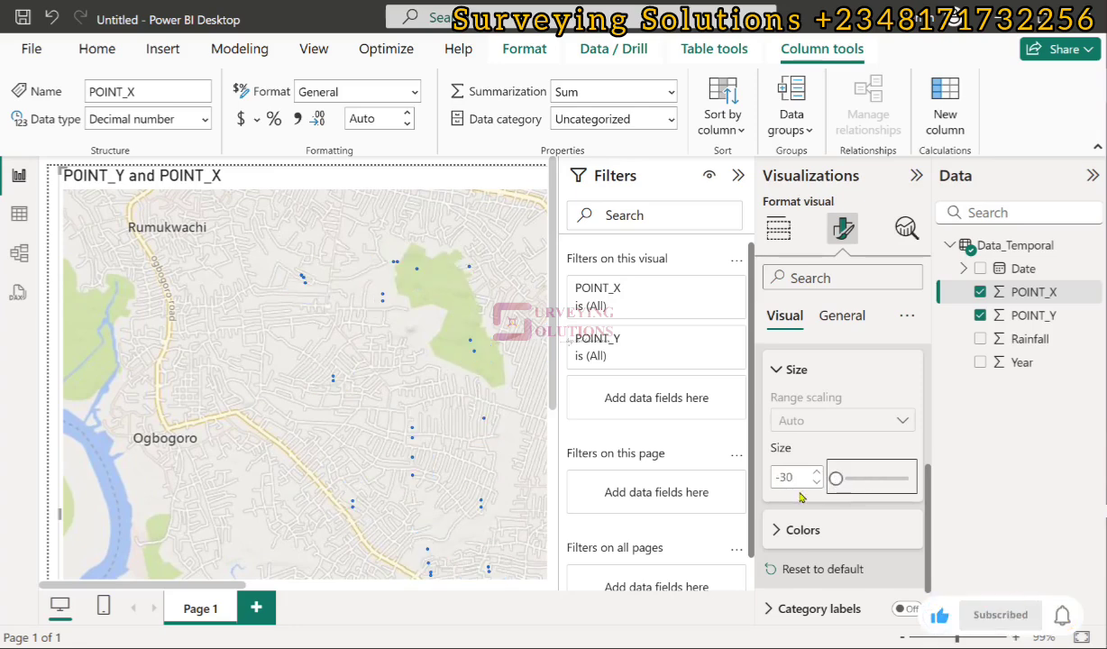
click(794, 477)
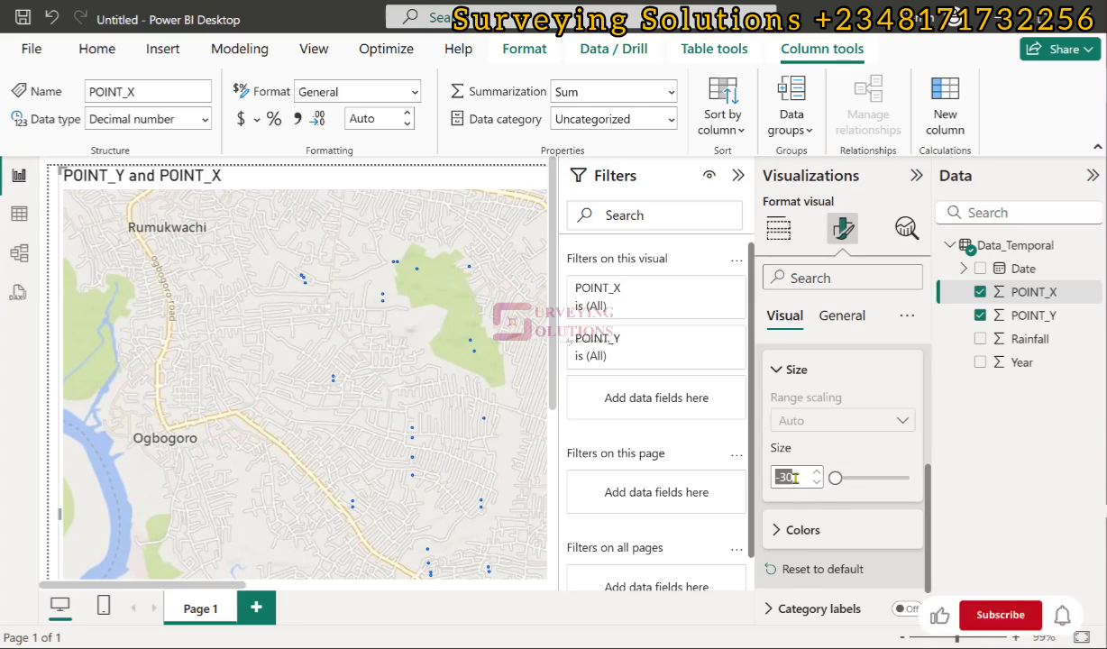
text(-)
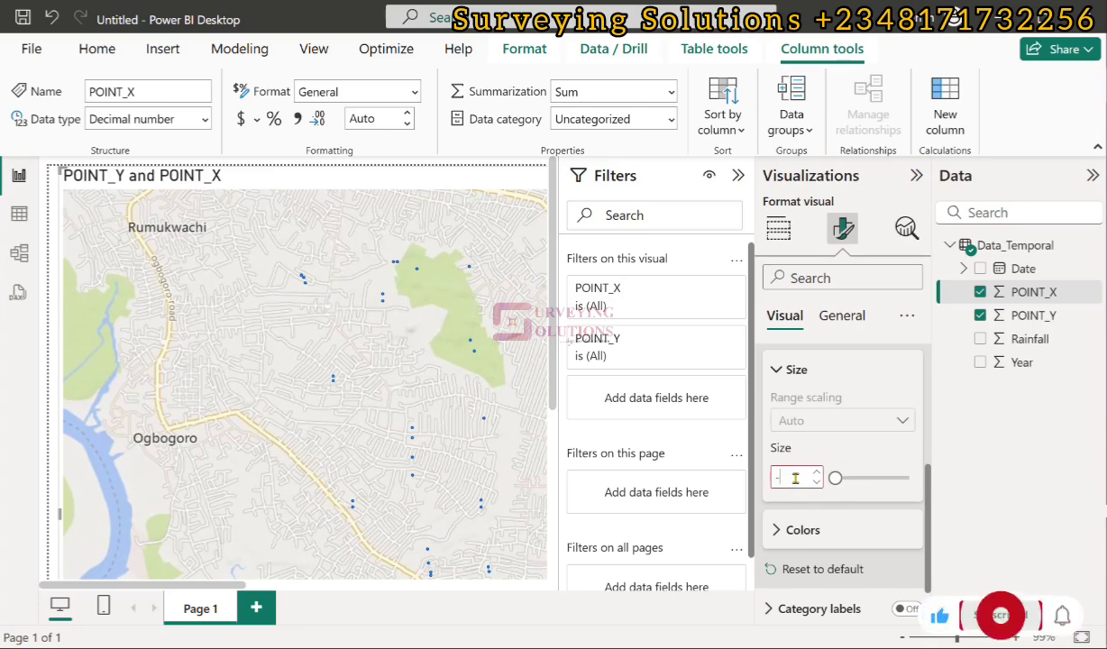
text(5)
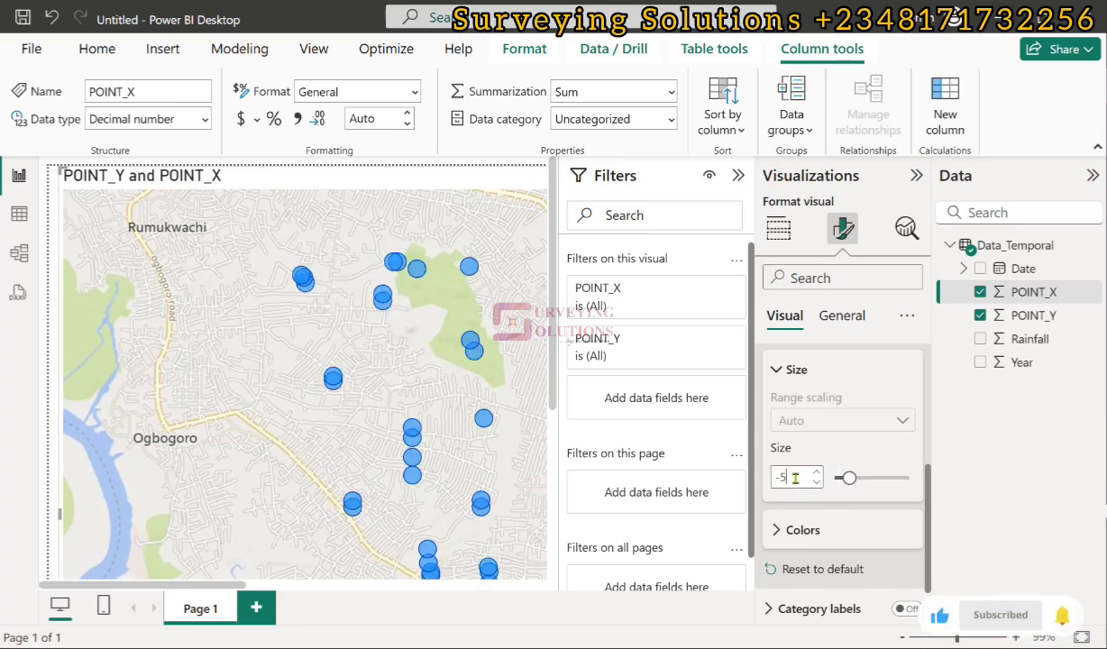
click(797, 525)
scroll(797, 521, down, 3)
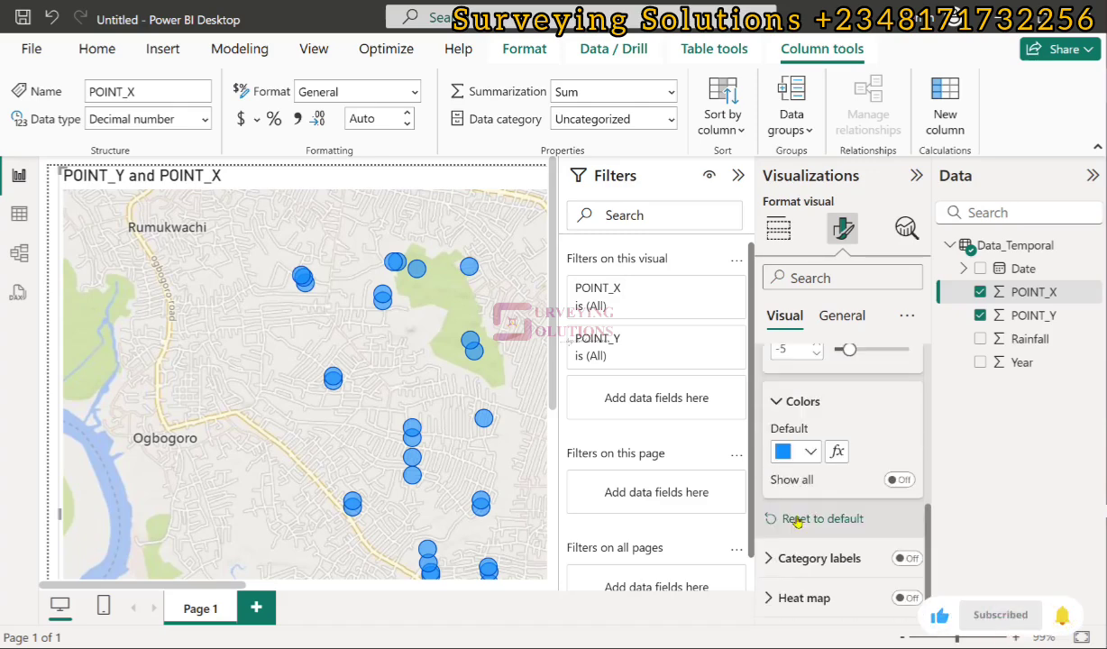
- Change the default bubble colour from blue to black (#000000)
click(812, 451)
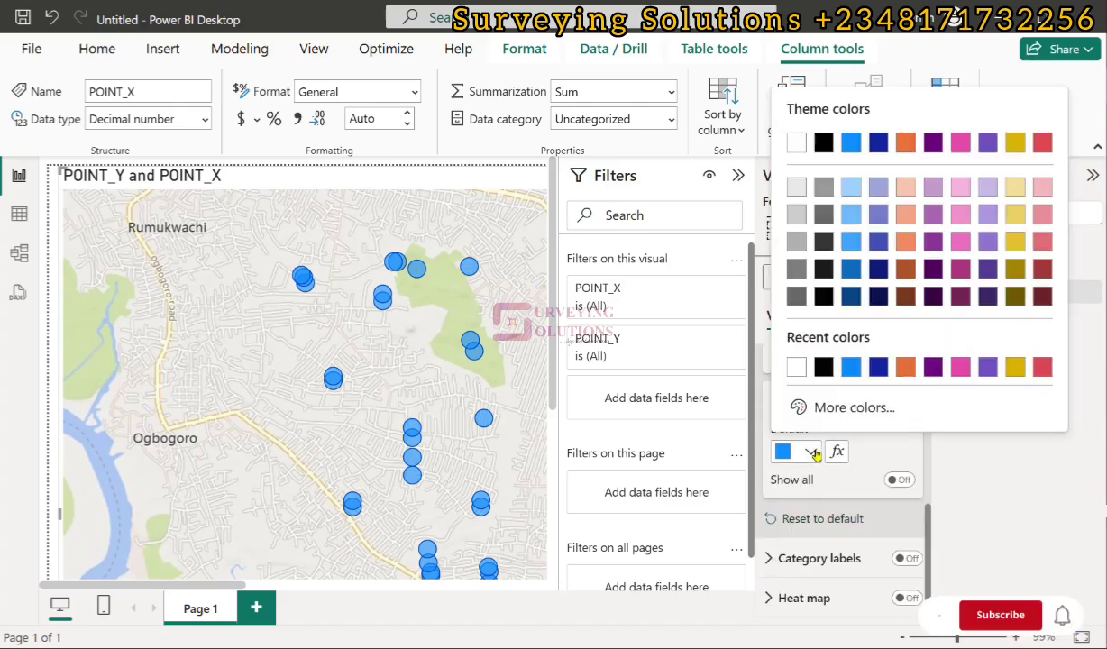
click(823, 367)
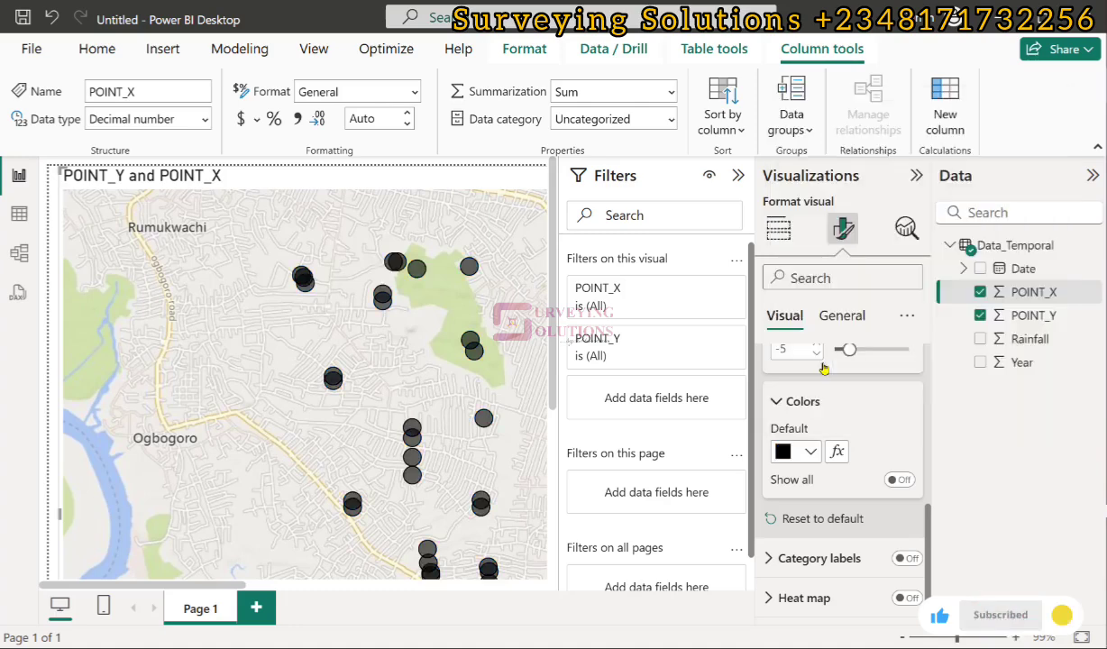
click(904, 599)
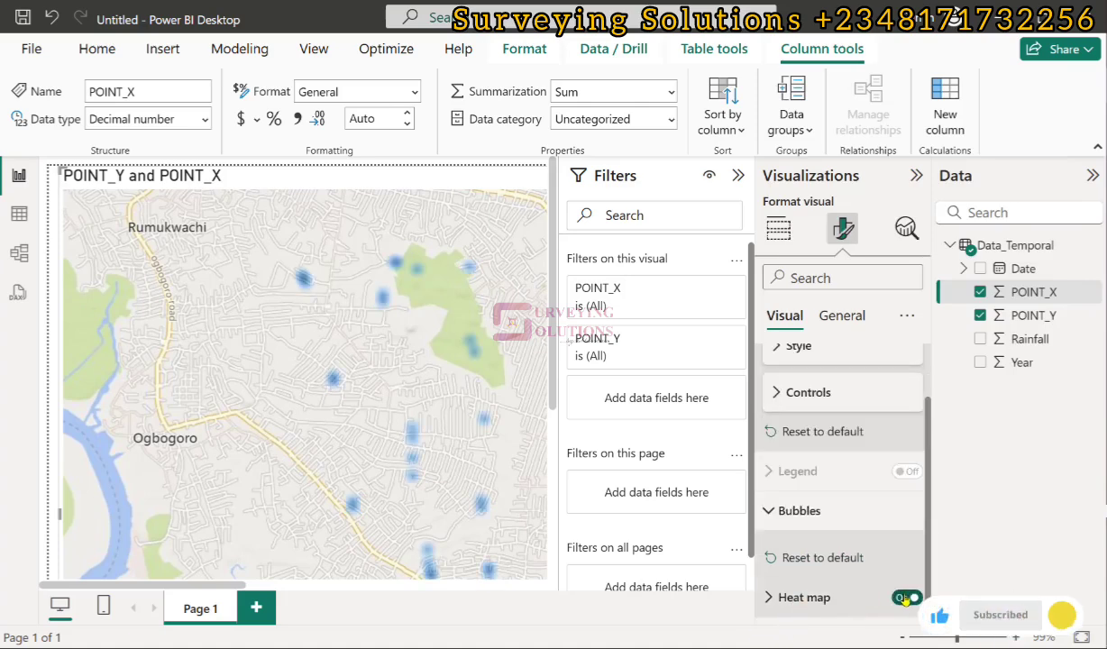
click(769, 599)
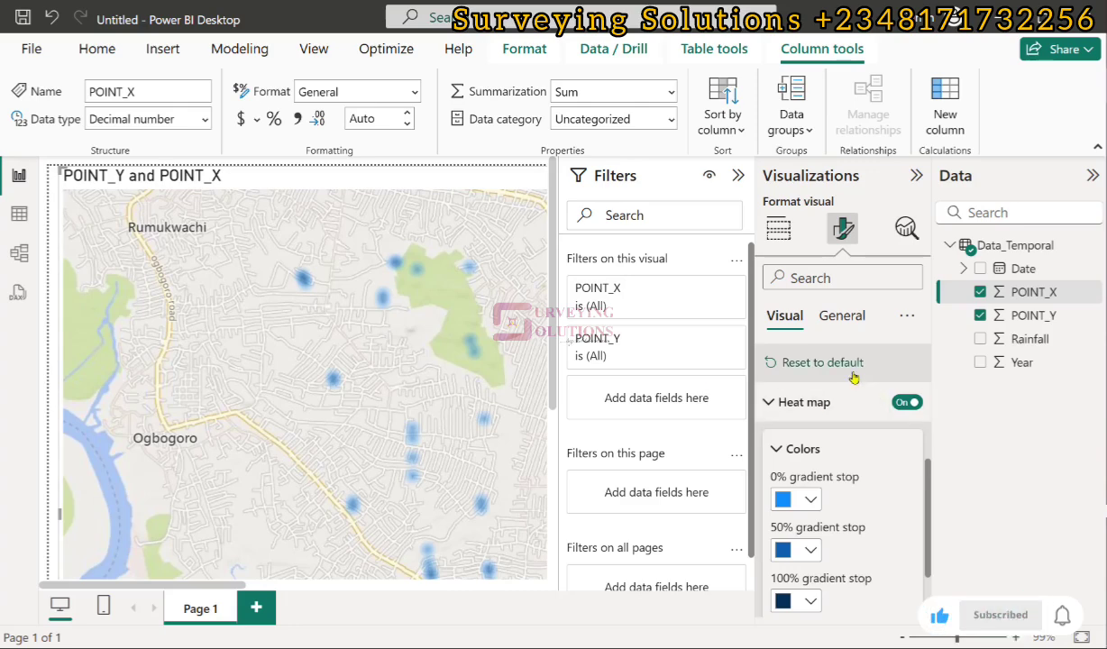
scroll(834, 516, down, 2)
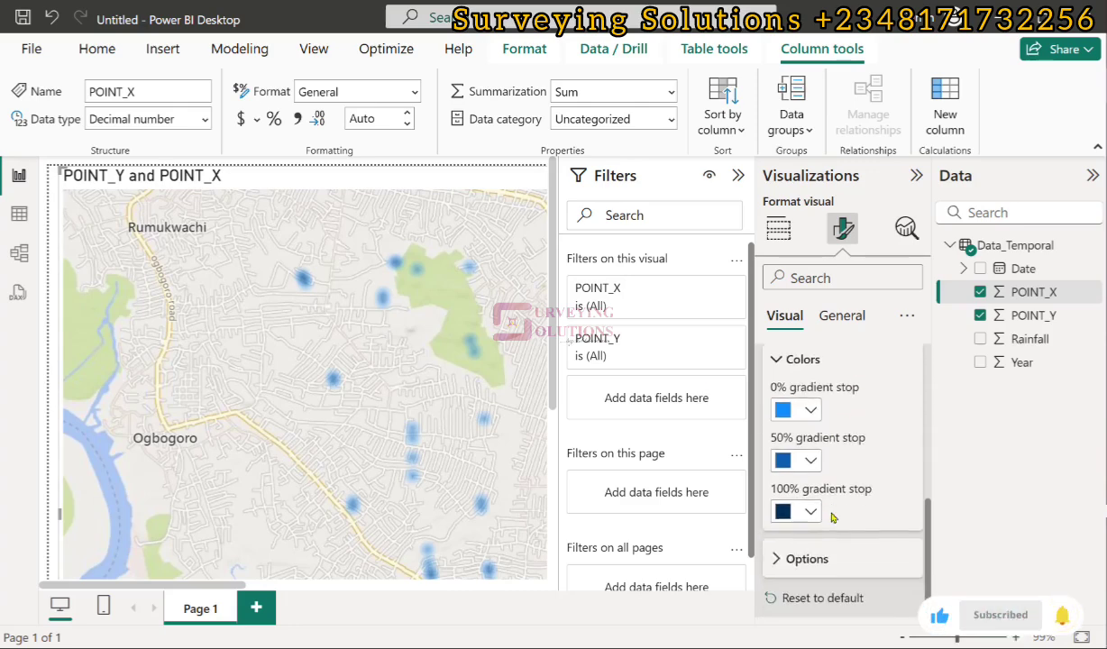
click(783, 560)
scroll(817, 544, down, 3)
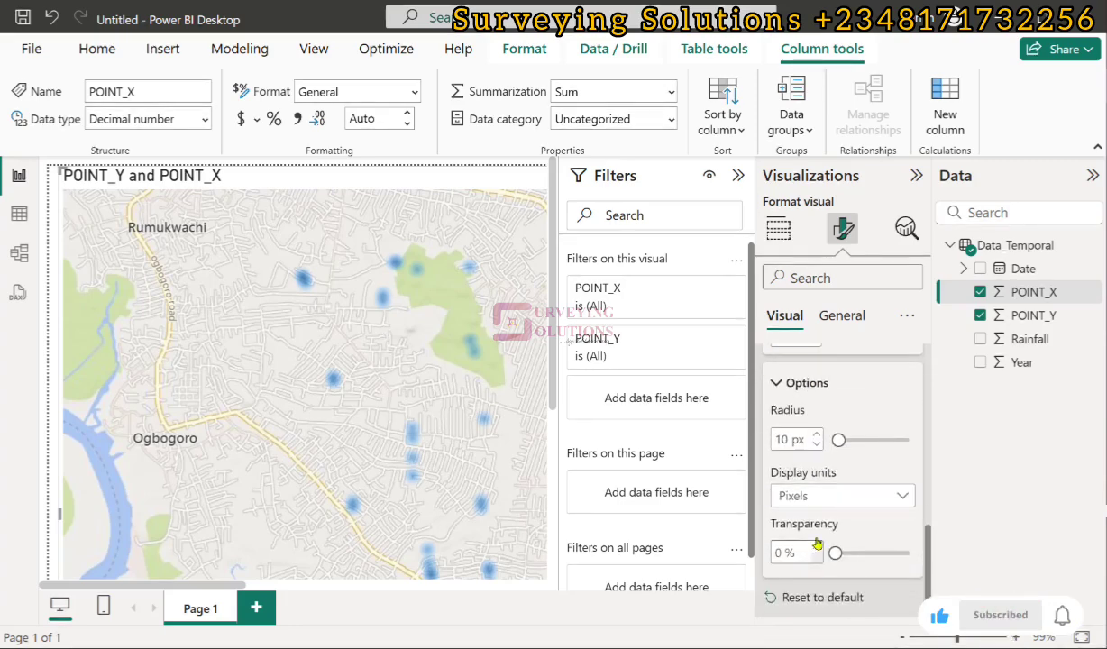
scroll(840, 430, up, 3)
scroll(841, 430, up, 3)
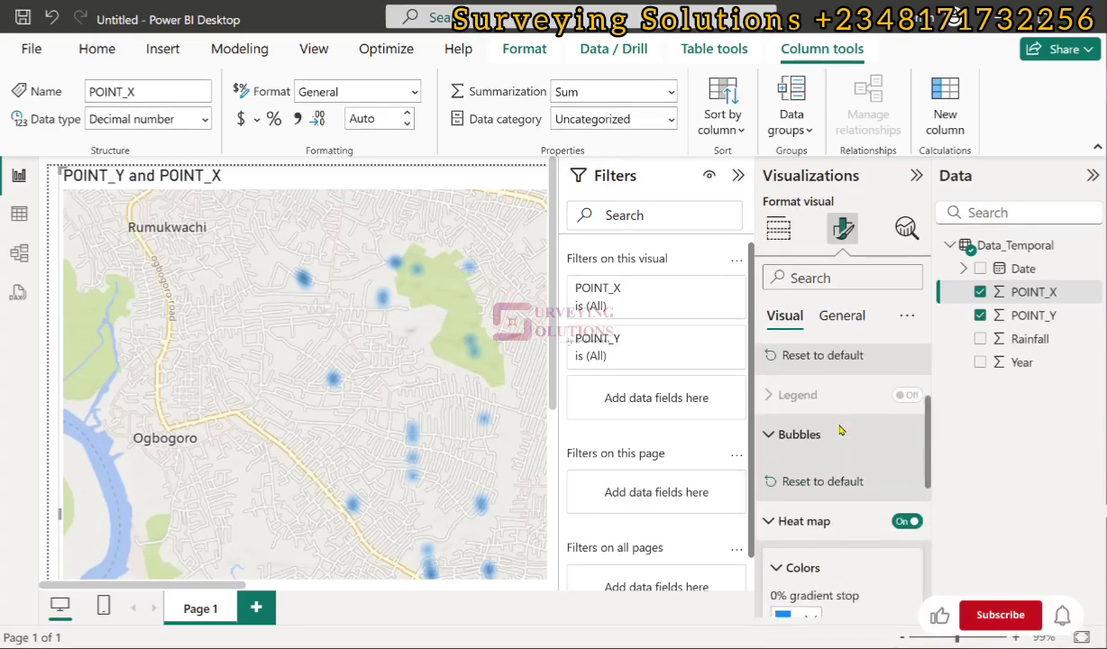
scroll(830, 498, down, 4)
click(774, 536)
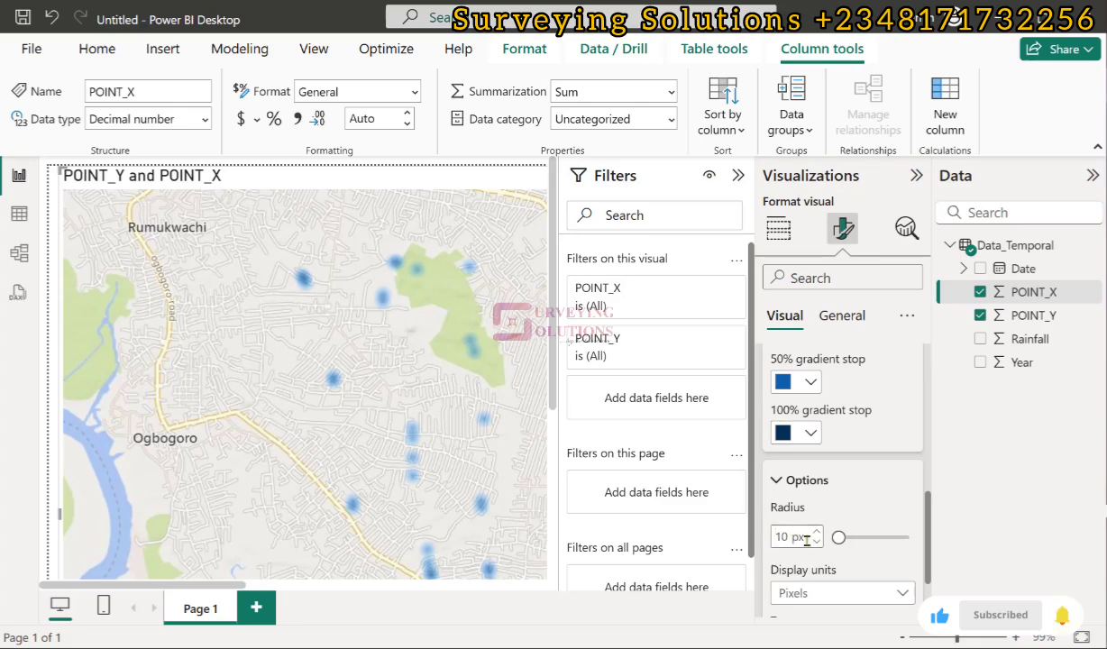
click(817, 542)
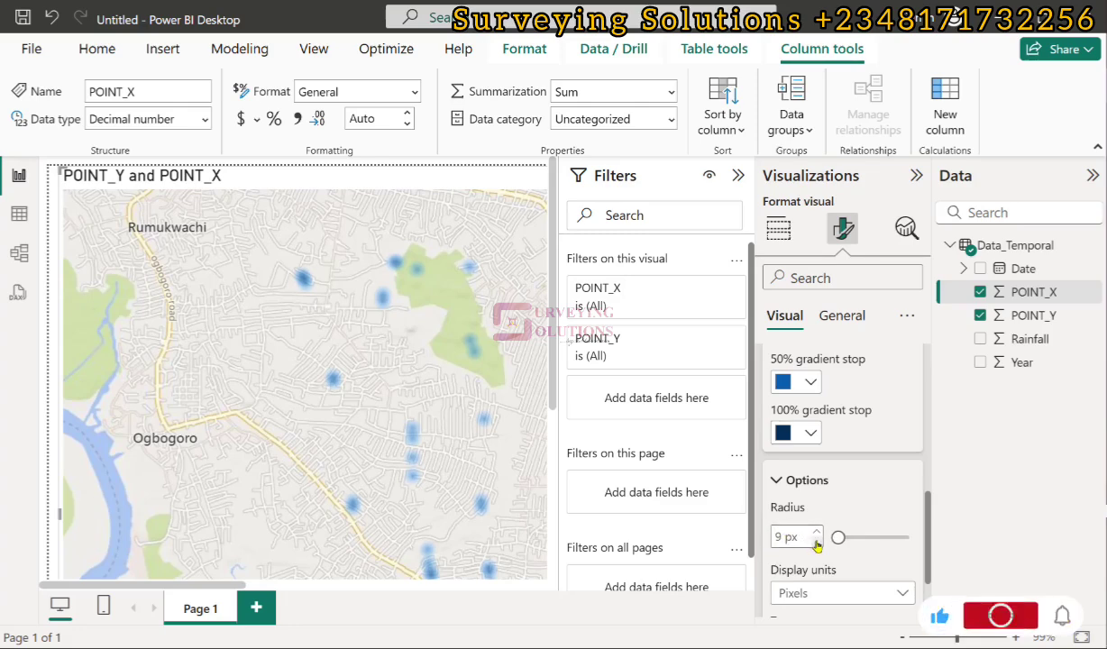
click(817, 542)
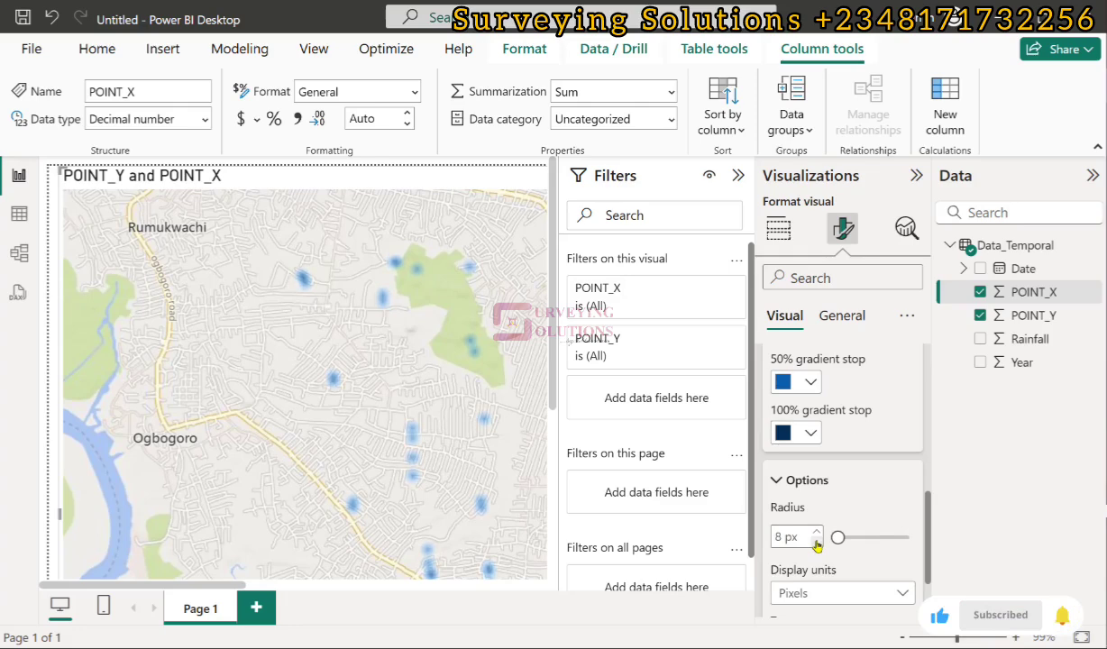
click(817, 533)
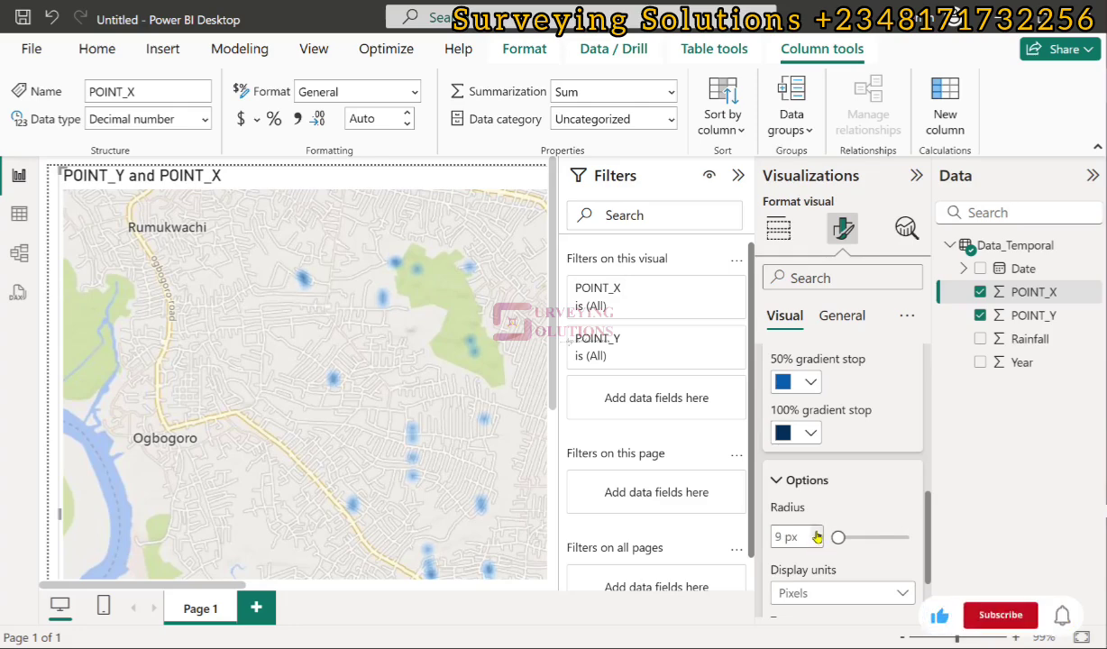
click(817, 533)
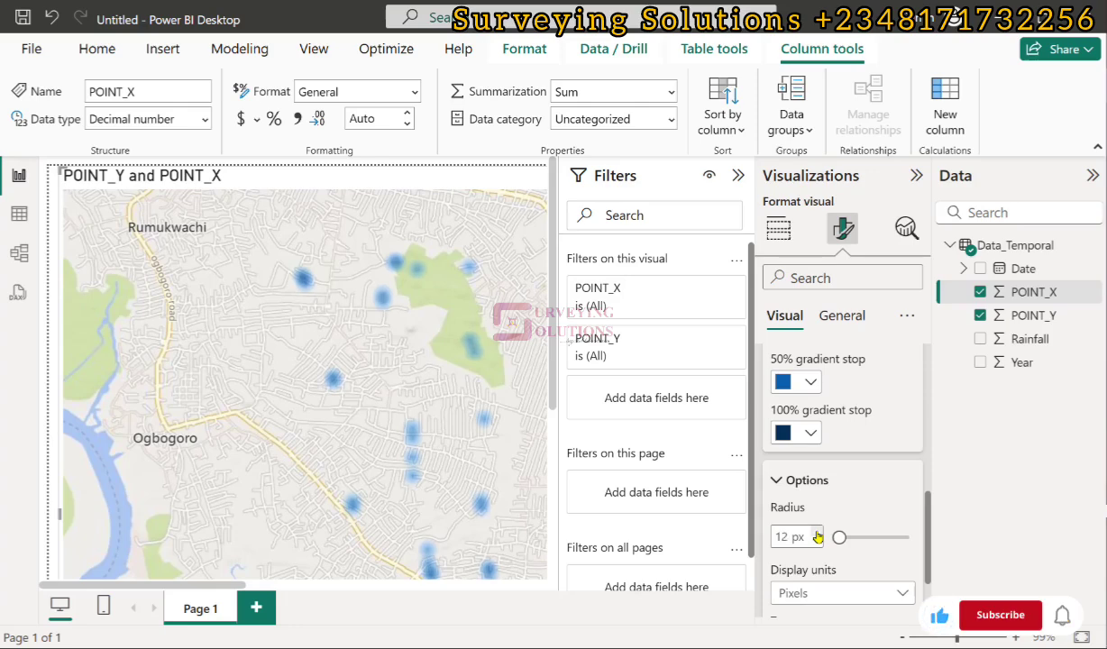
click(817, 533)
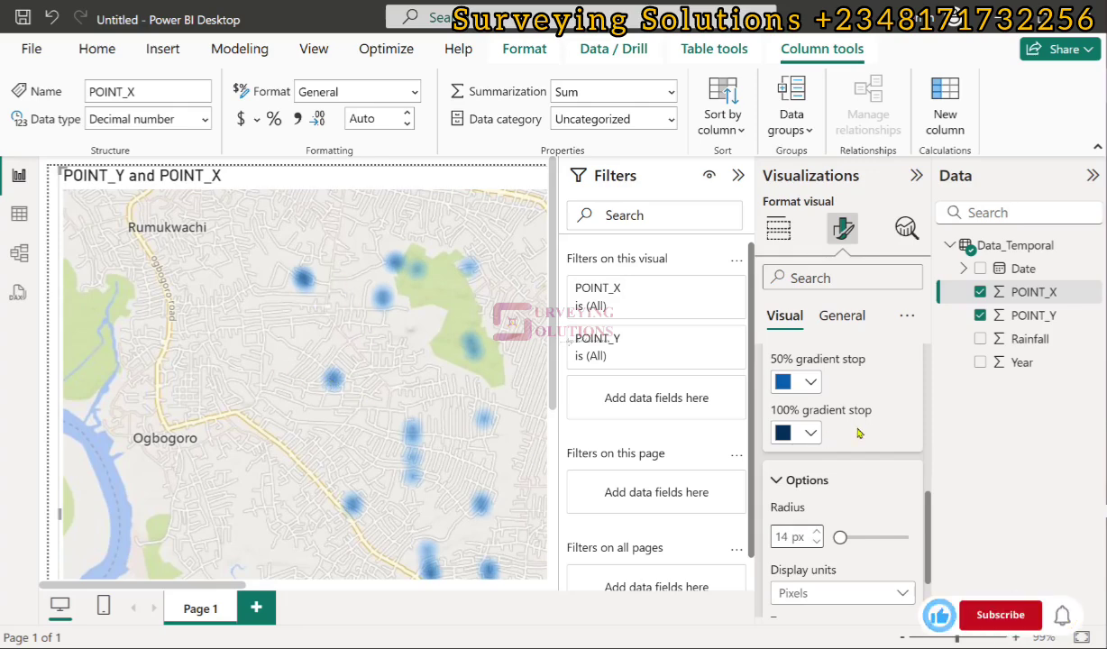
scroll(857, 431, up, 5)
scroll(866, 451, down, 1)
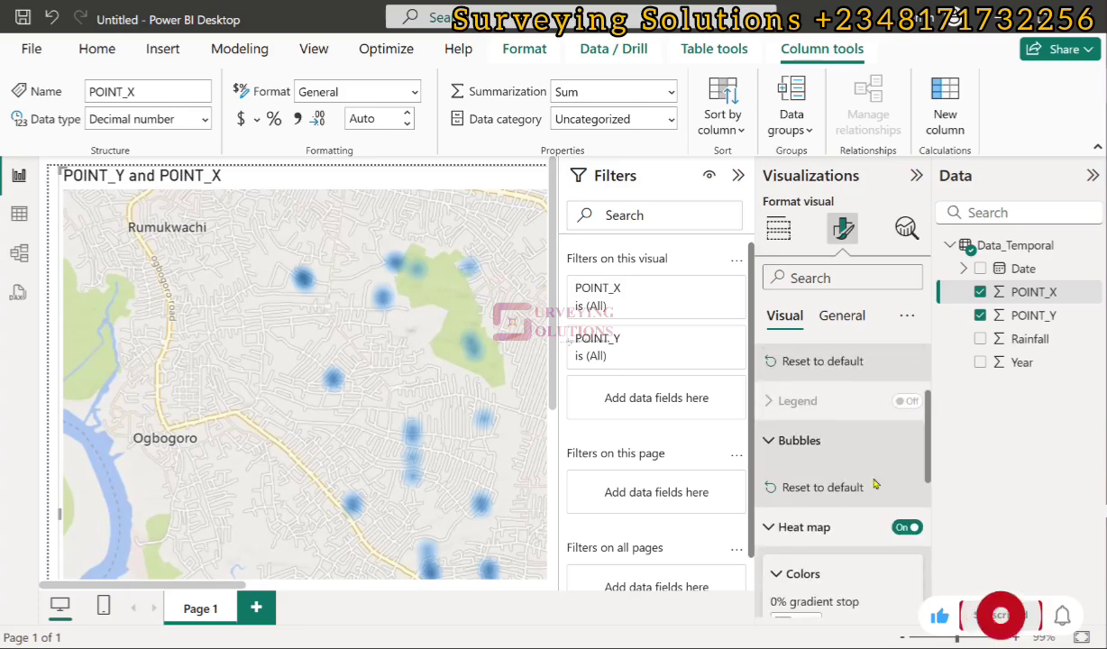
click(907, 529)
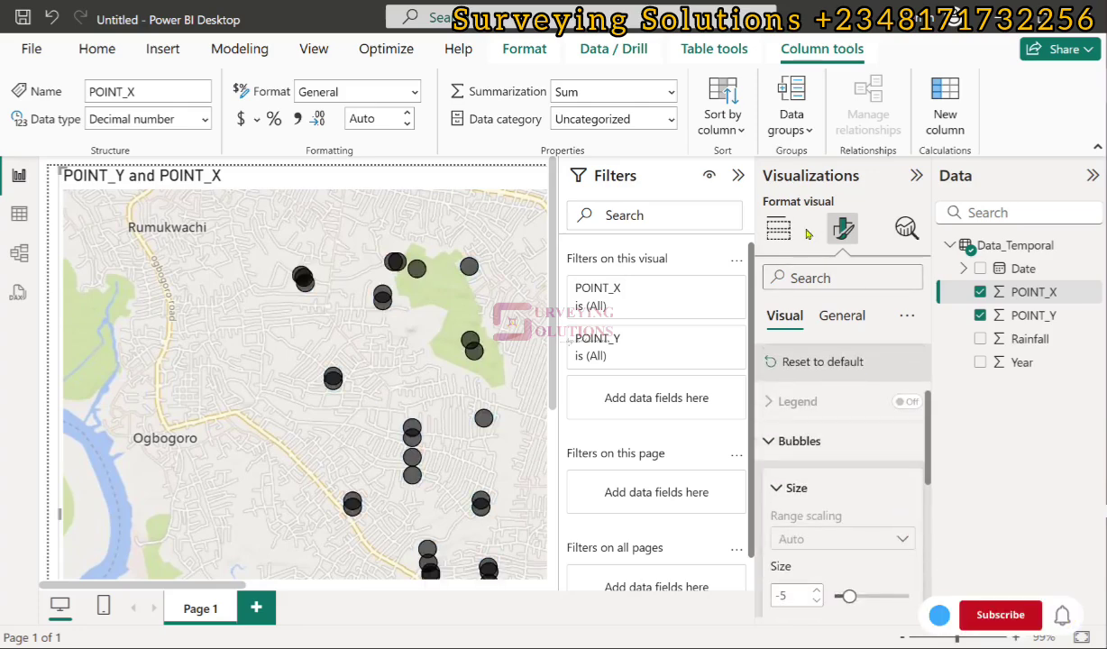
click(772, 442)
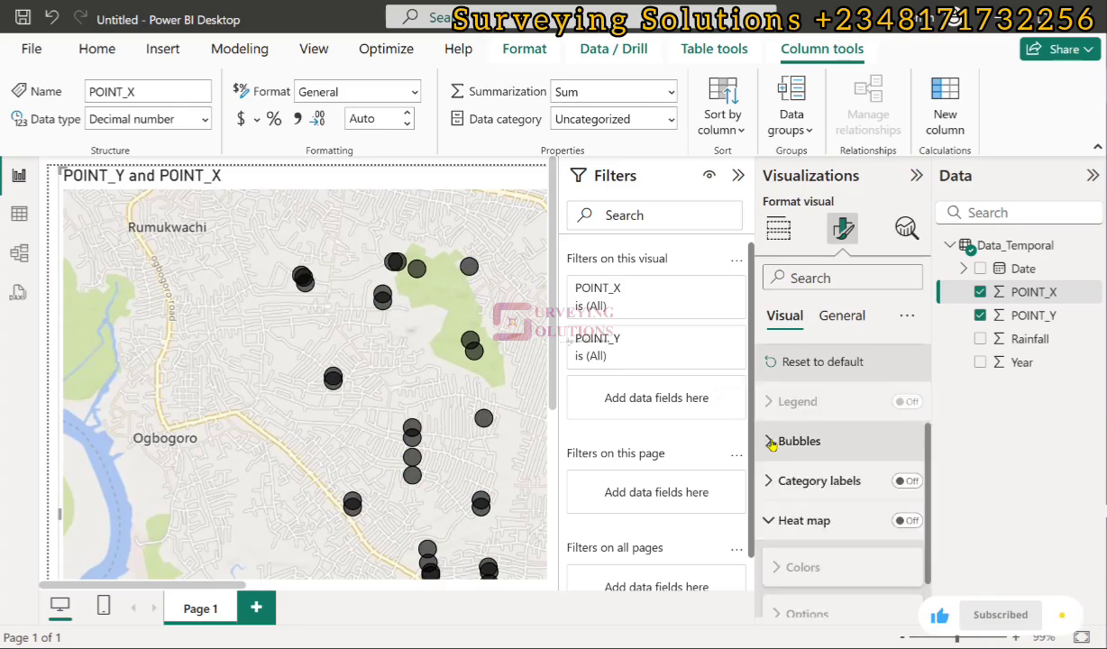
scroll(812, 342, up, 3)
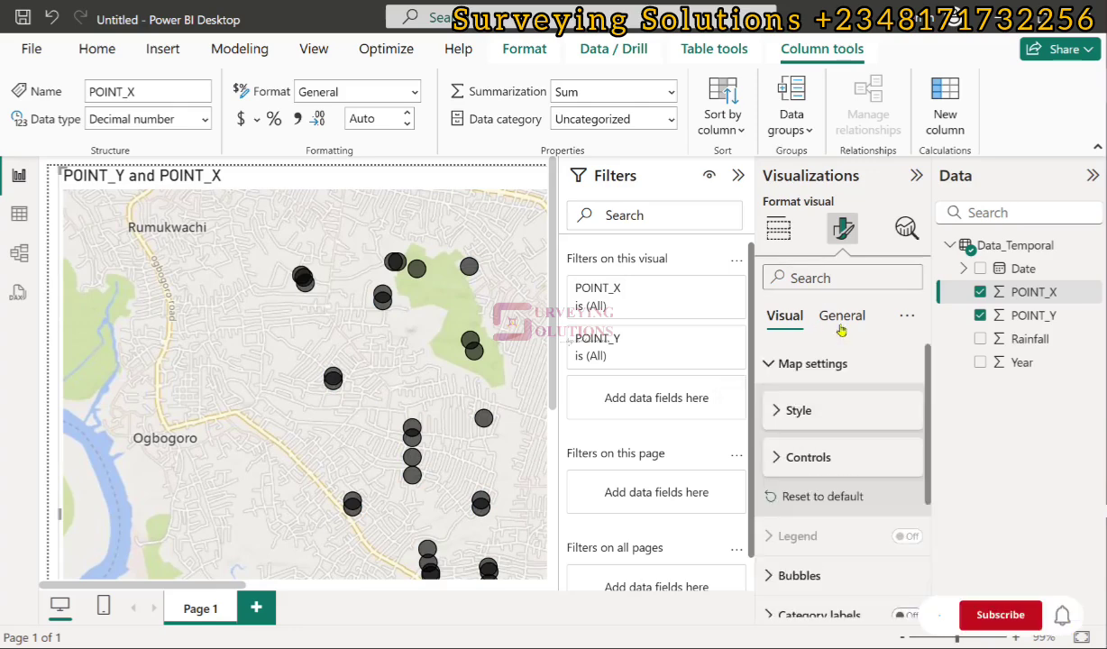
click(842, 316)
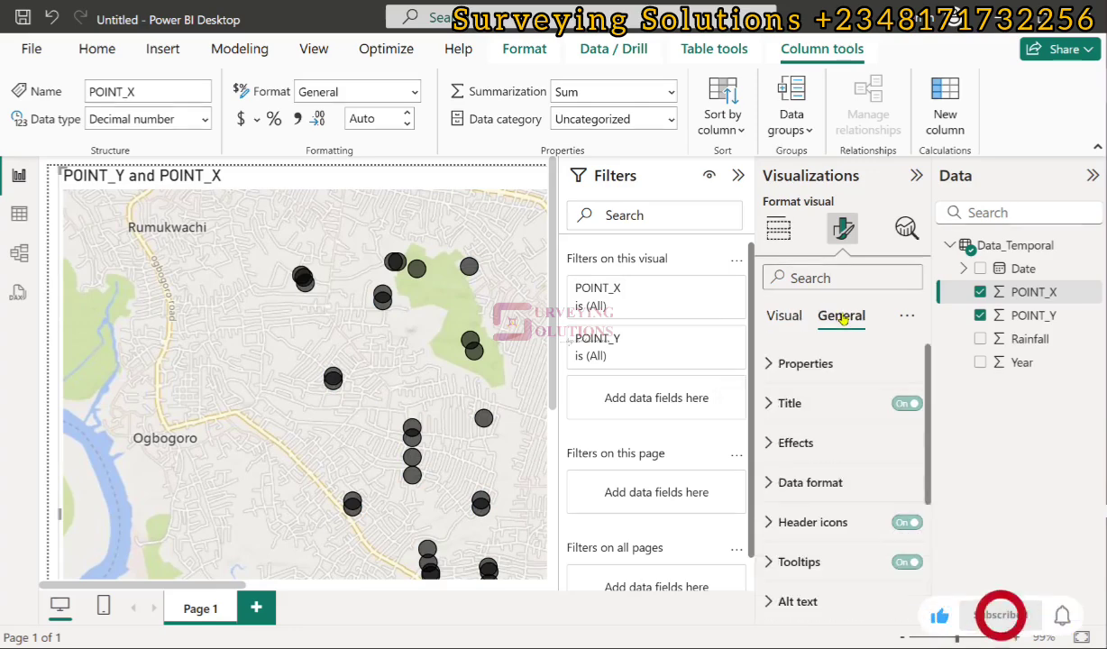
click(774, 364)
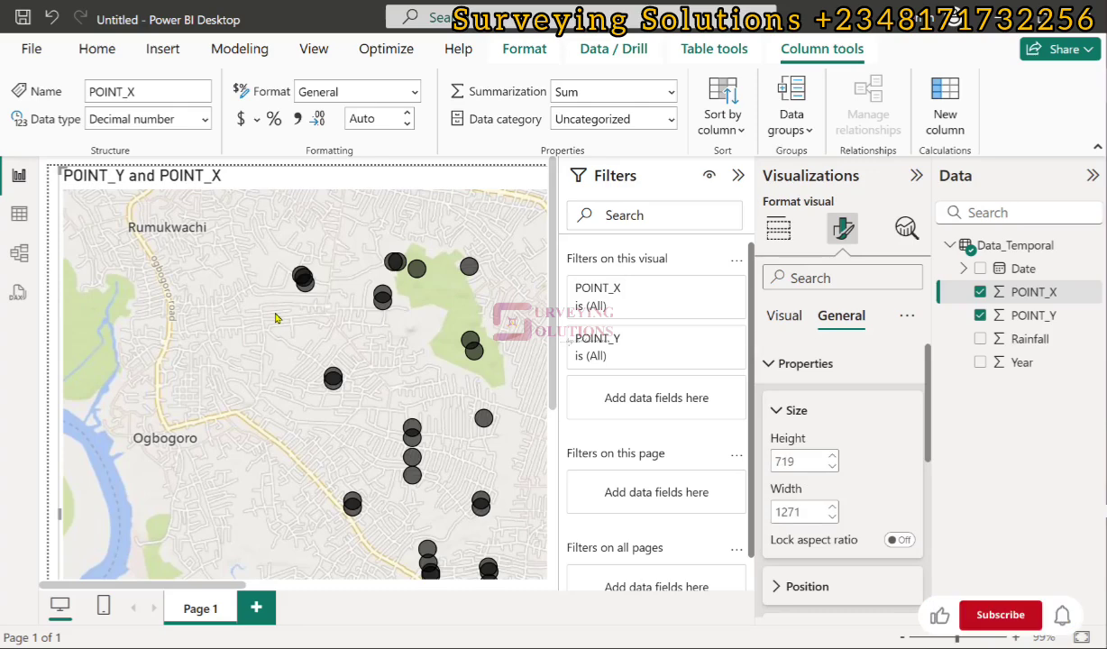
scroll(811, 469, down, 3)
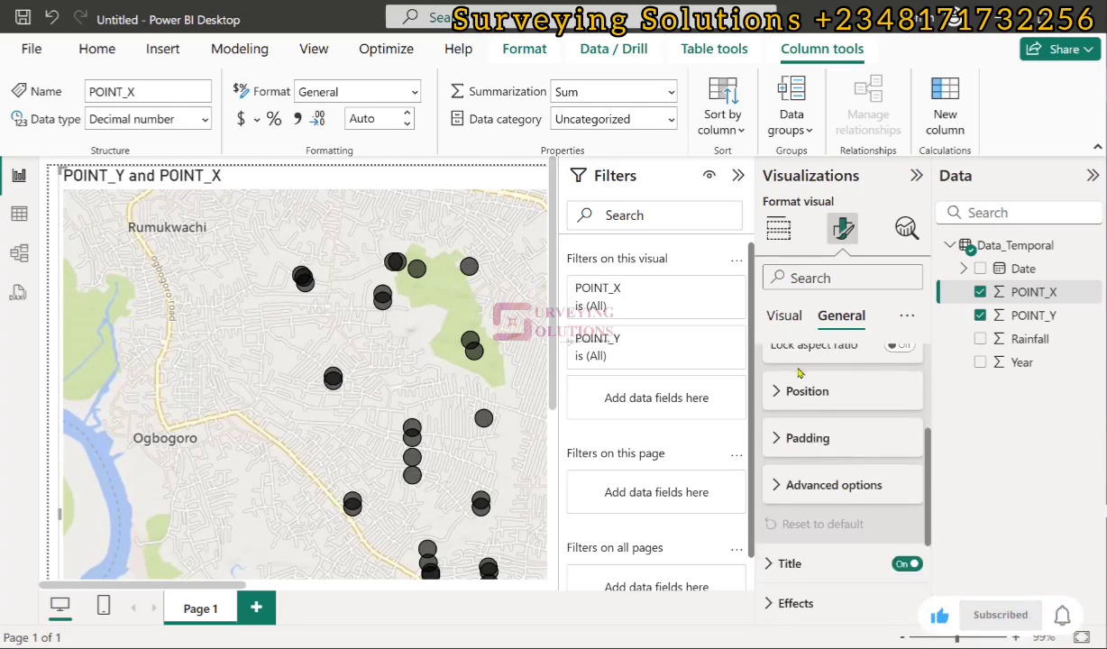
scroll(811, 399, down, 2)
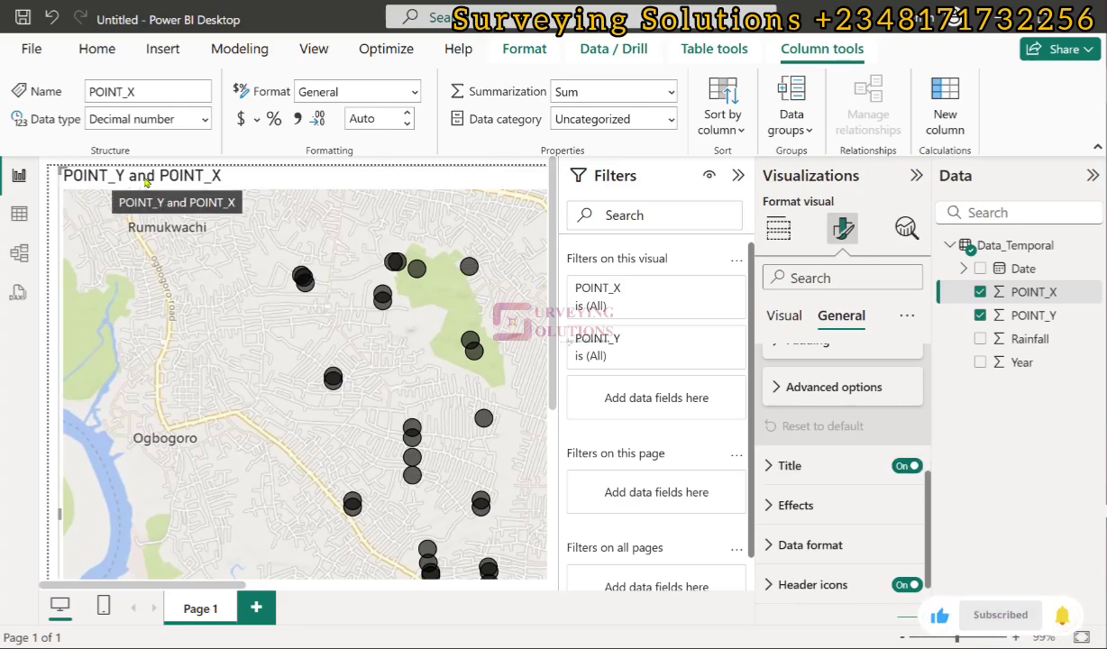
click(910, 465)
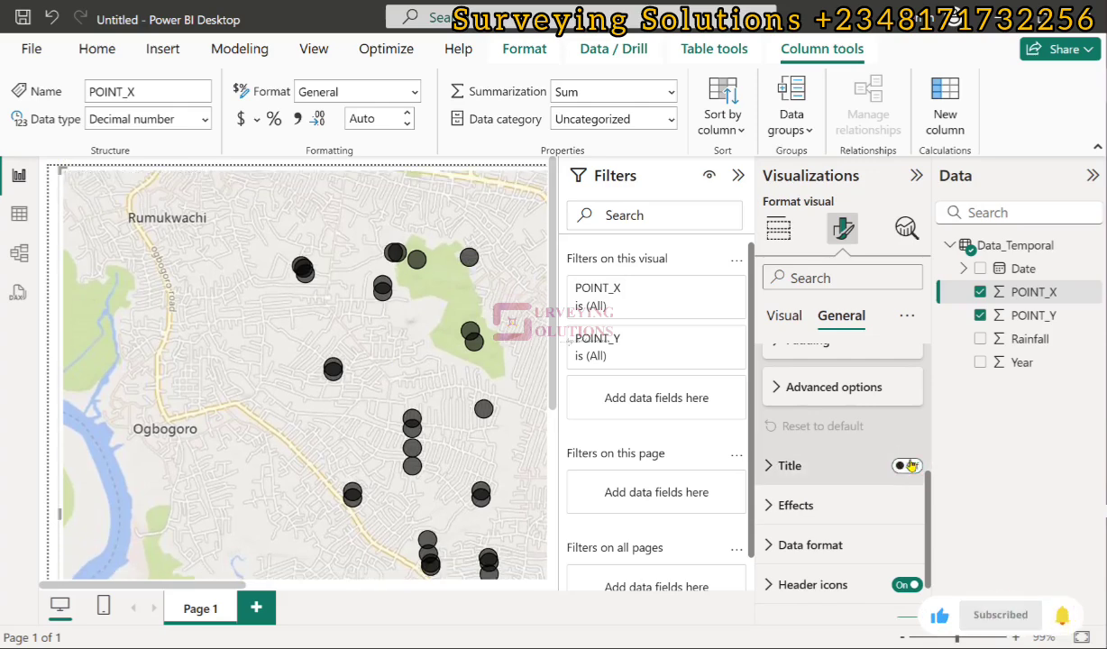
click(908, 467)
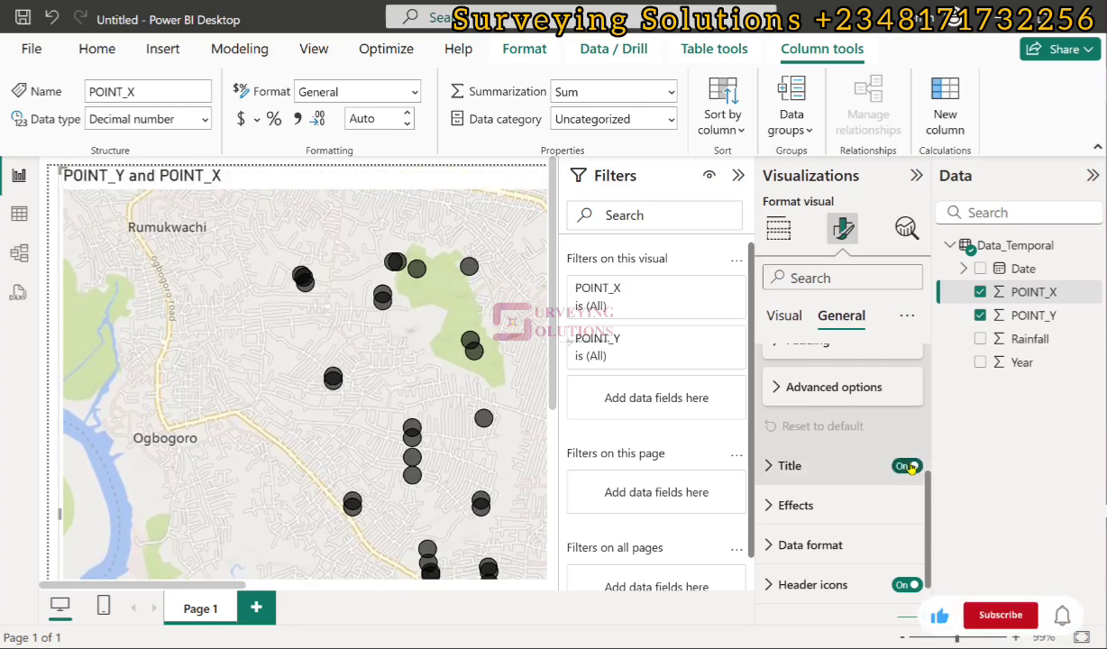
scroll(787, 448, up, 3)
scroll(787, 448, up, 3)
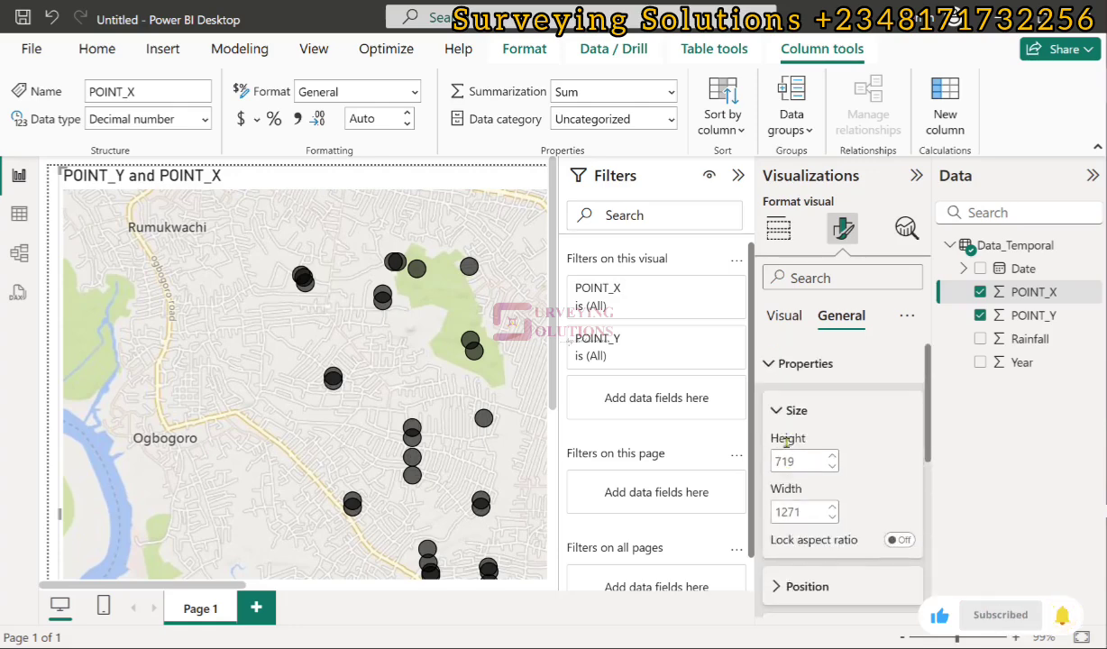
click(773, 364)
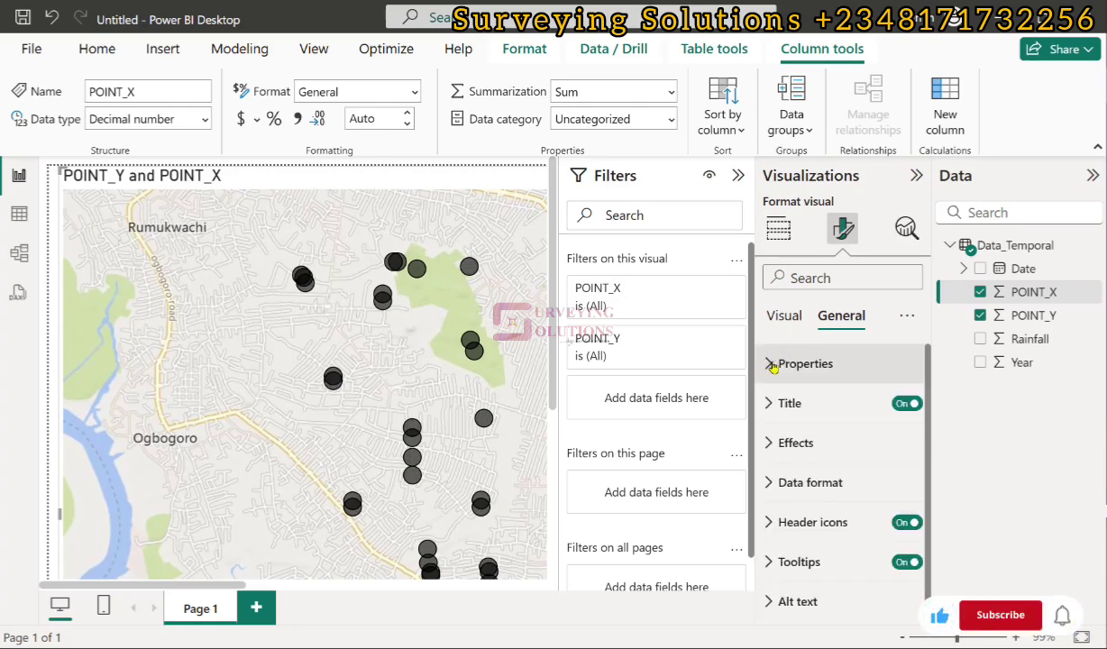
click(783, 318)
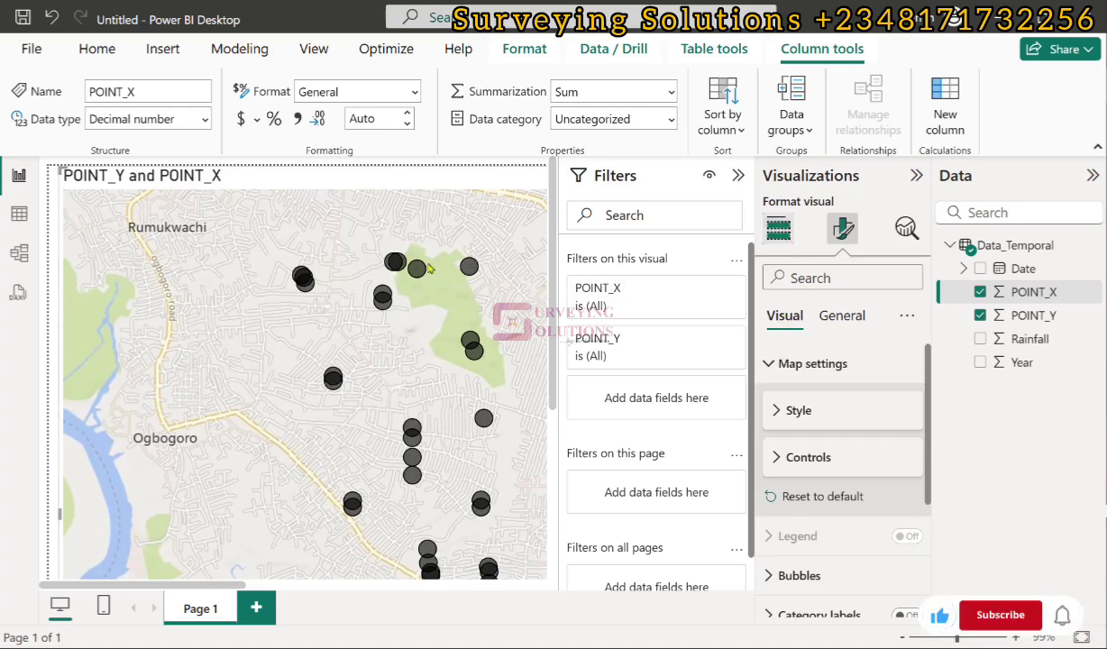
- Zoom the map out and back in to frame the full grid of survey points
scroll(306, 338, down, 5)
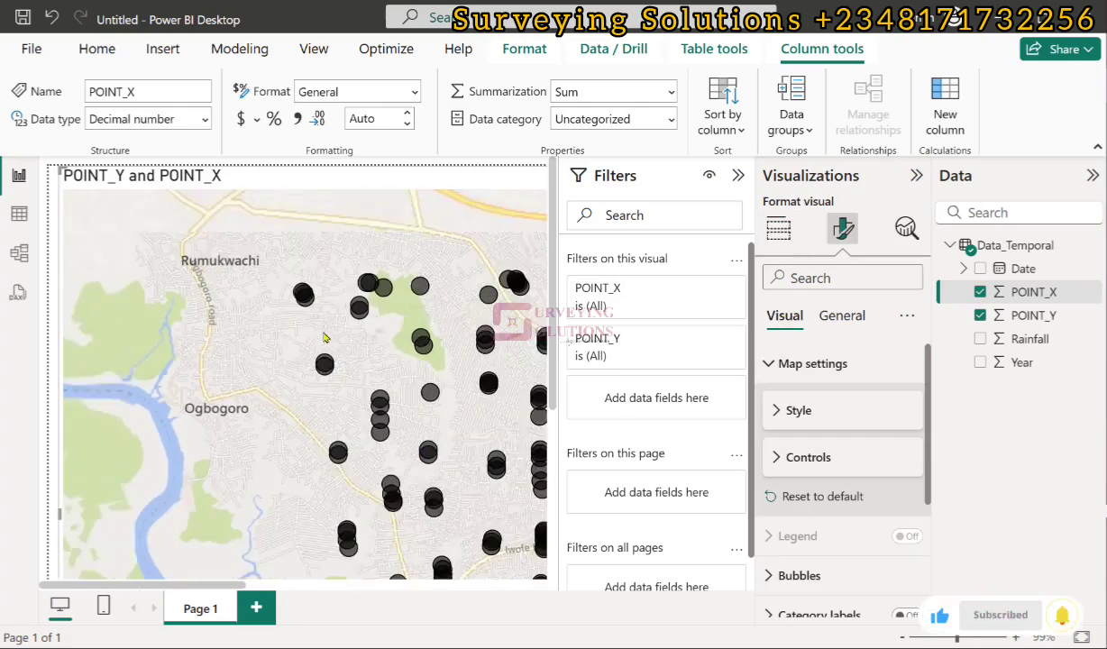
scroll(493, 358, up, 2)
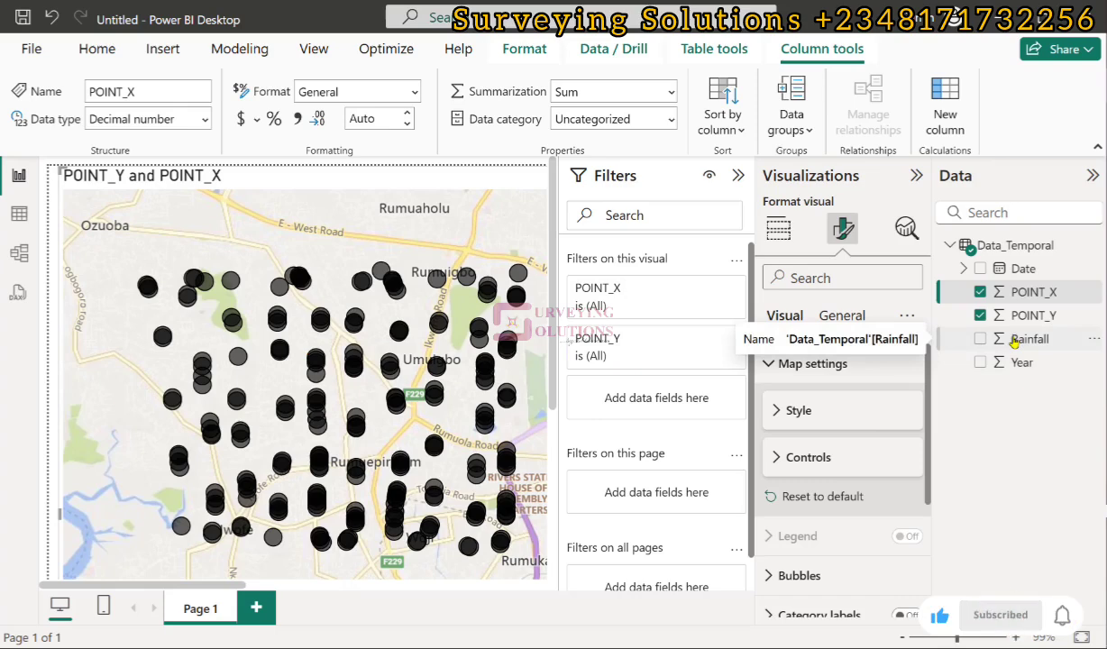
- In Table view, sort Rainfall ascending then descending, then return to Report view
click(20, 215)
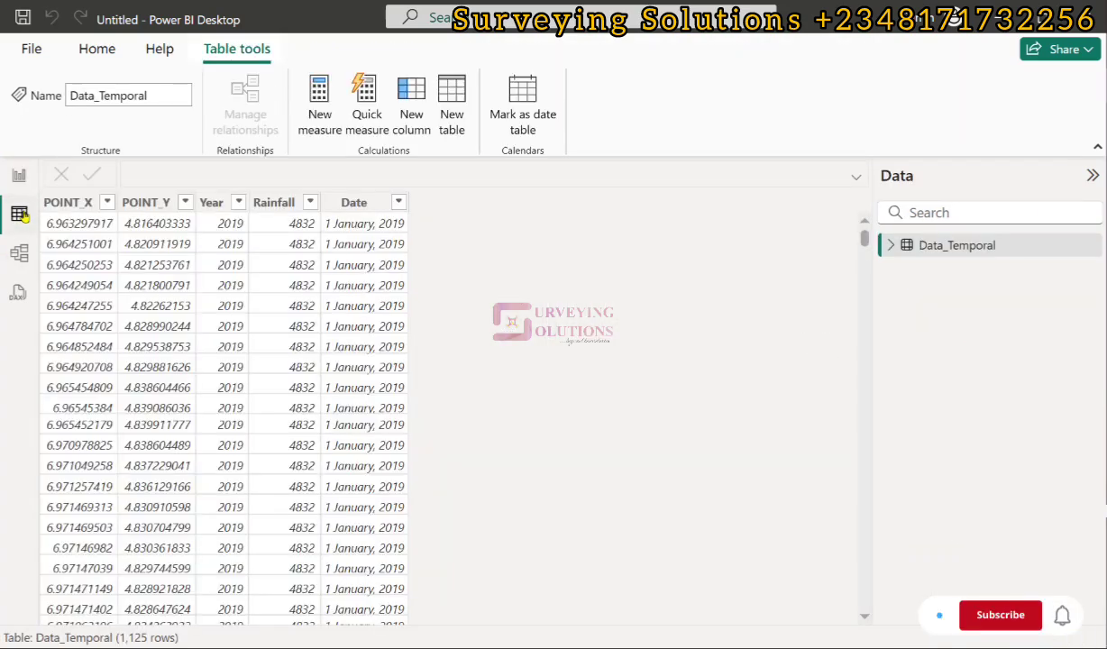
click(310, 203)
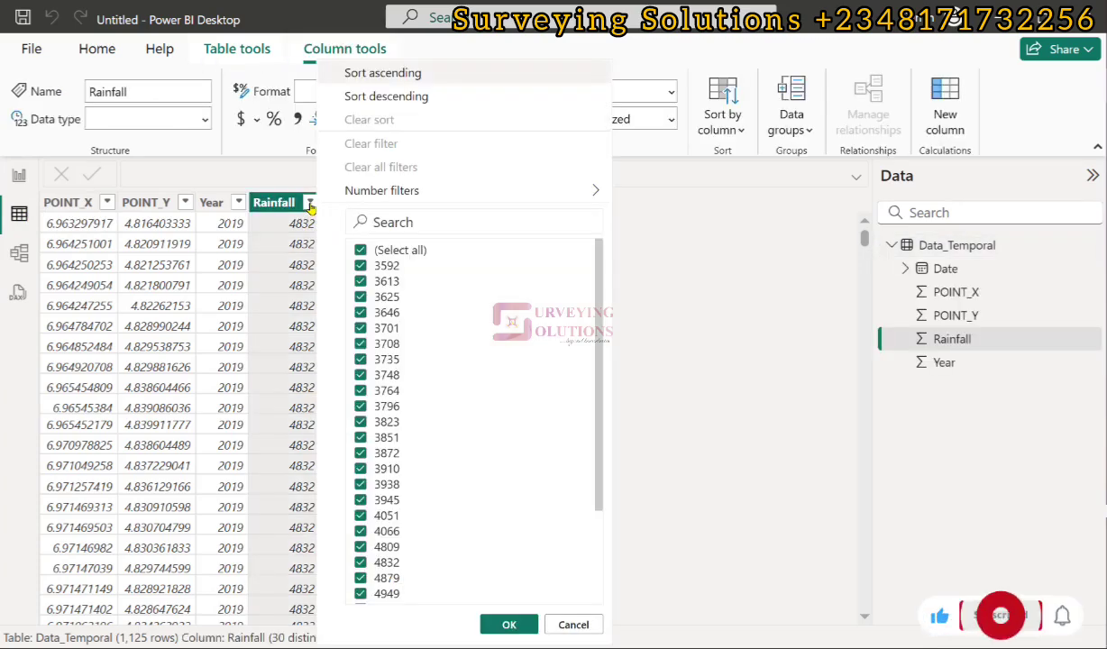
click(393, 80)
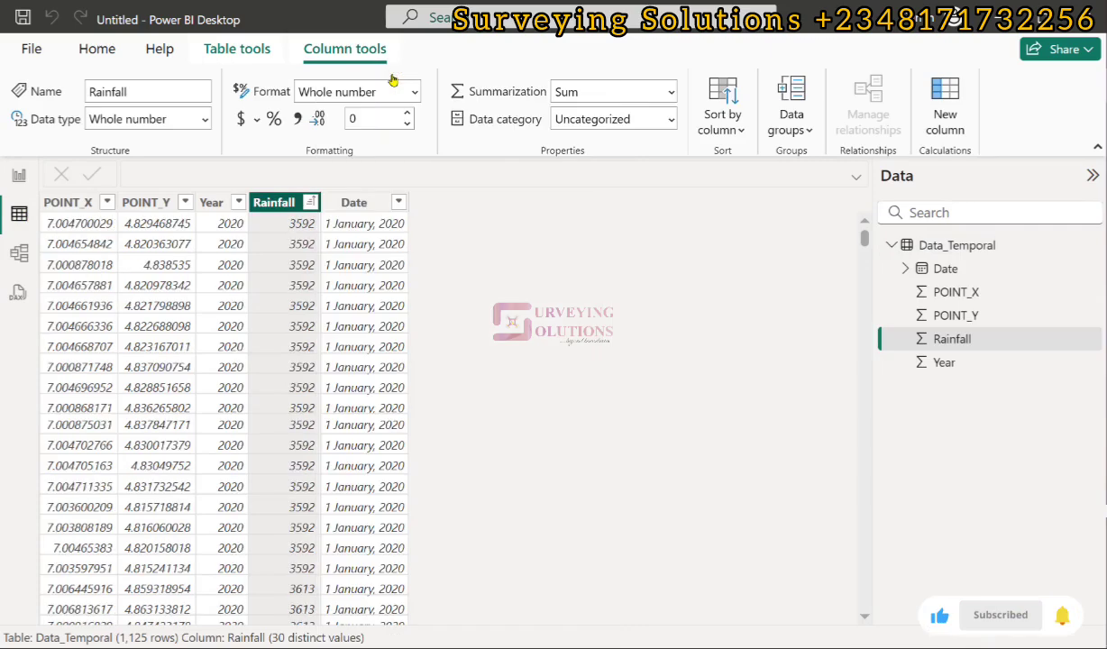
click(311, 204)
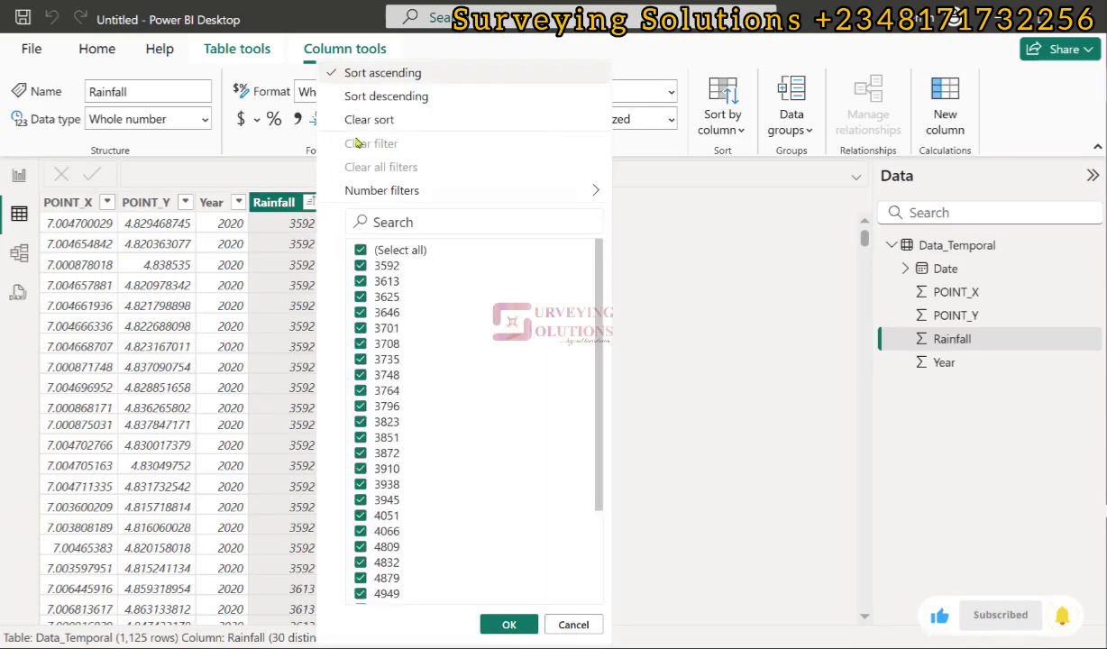
click(379, 101)
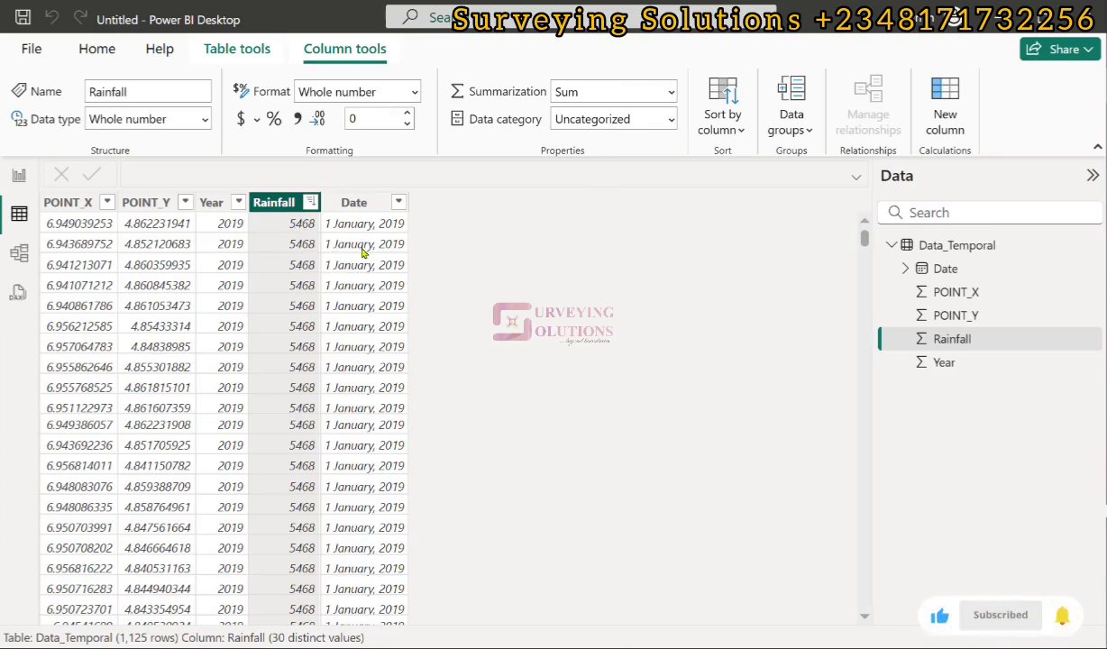
click(16, 177)
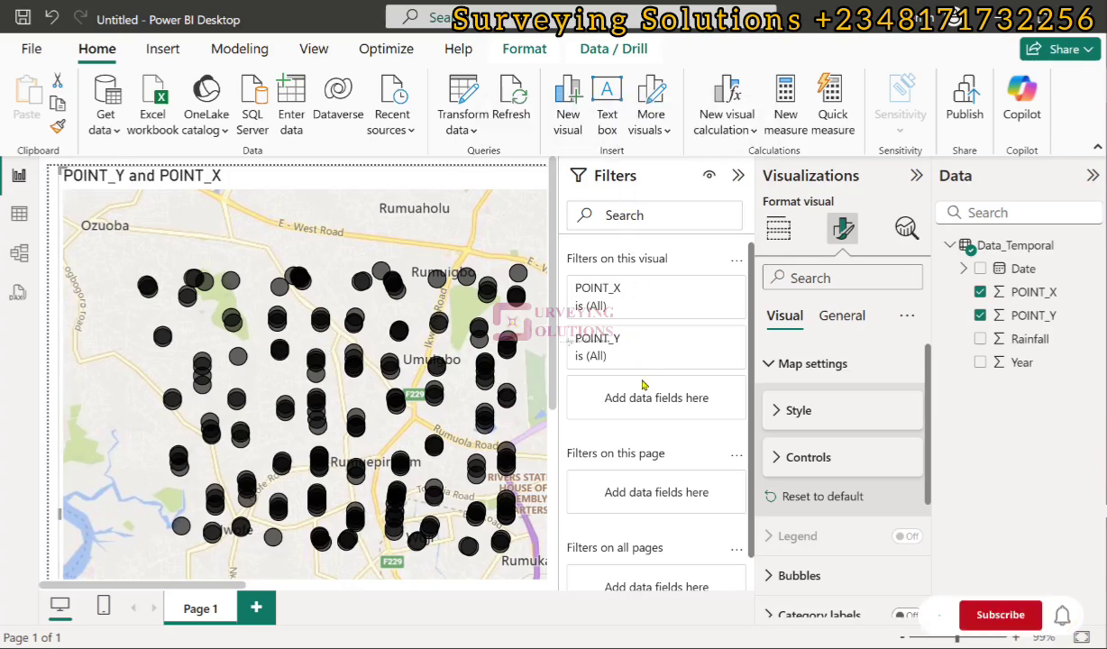
- Add Rainfall as a visual-level advanced filter on the map with 'is less than' 4500
drag(1037, 344, 659, 405)
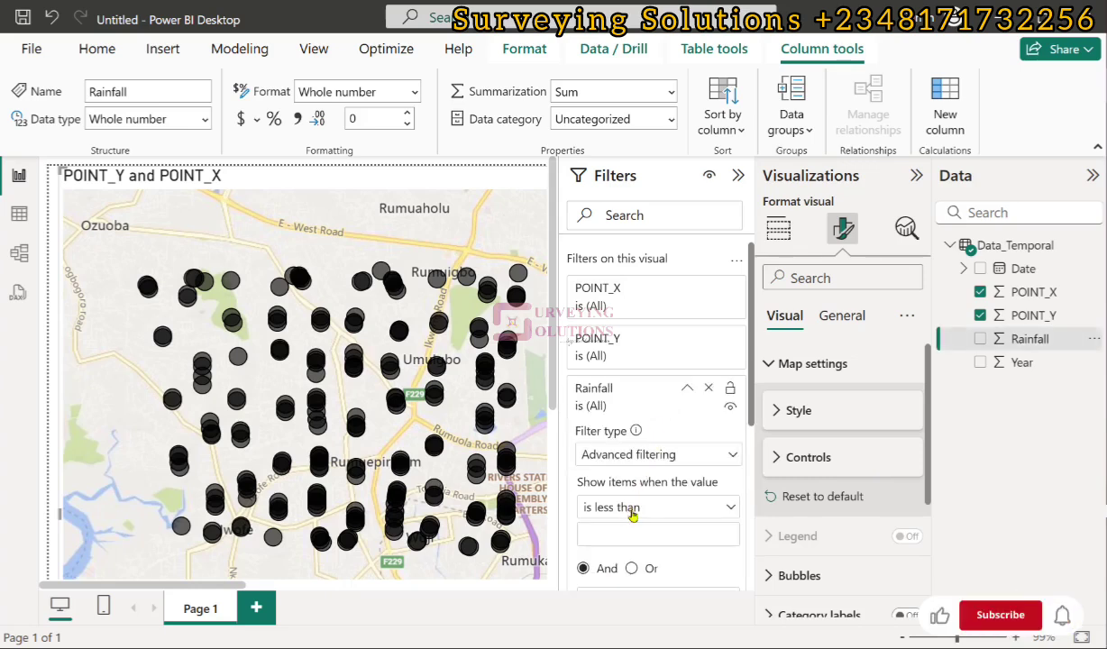
scroll(631, 511, down, 2)
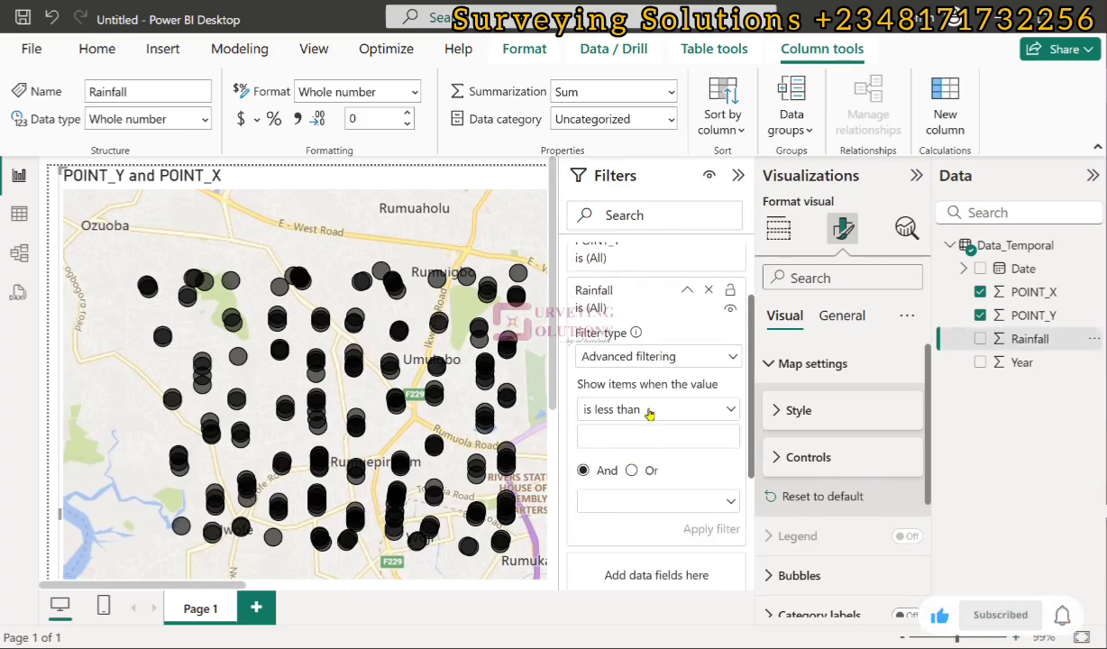
click(648, 412)
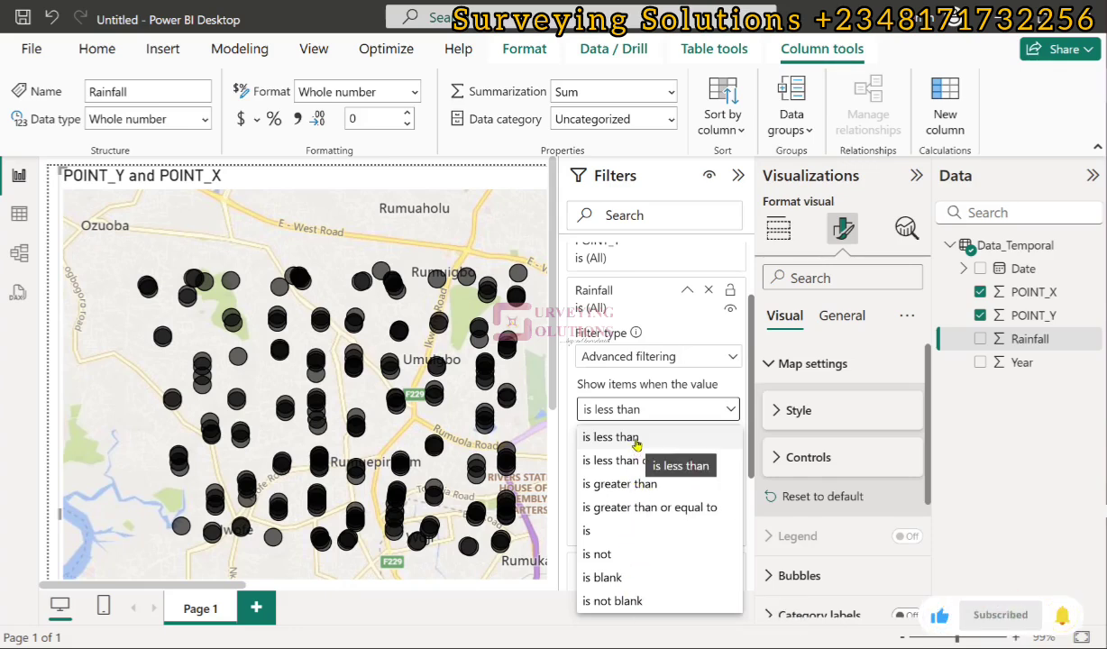
click(636, 442)
click(615, 437)
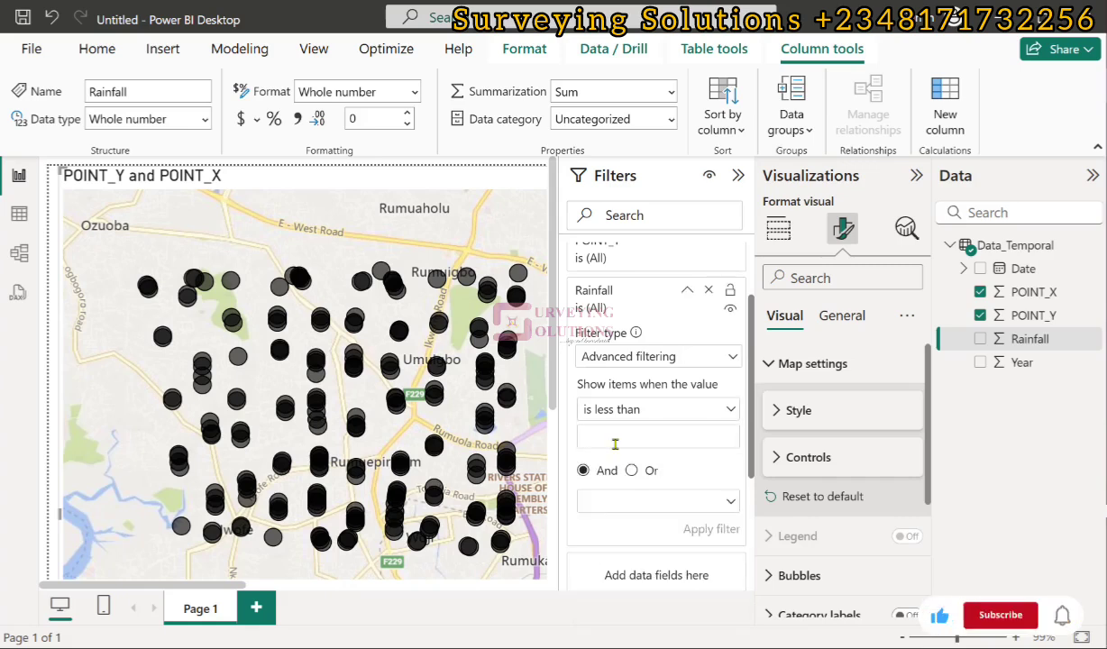
text(4500)
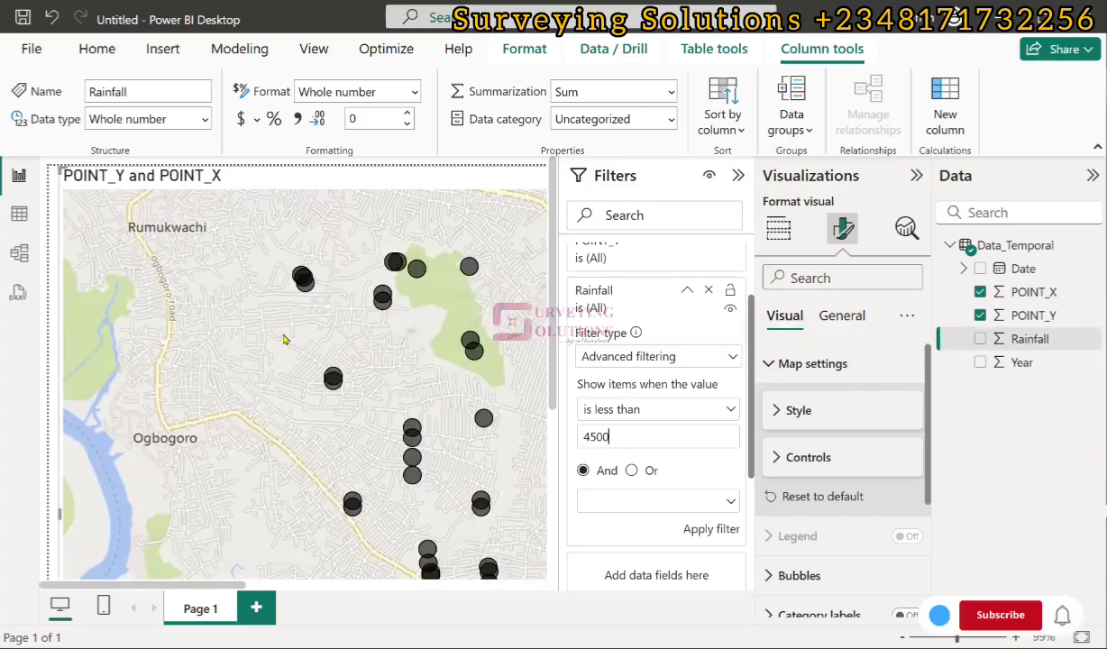
- Apply the Rainfall less than 4500 filter to the map
scroll(297, 333, down, 5)
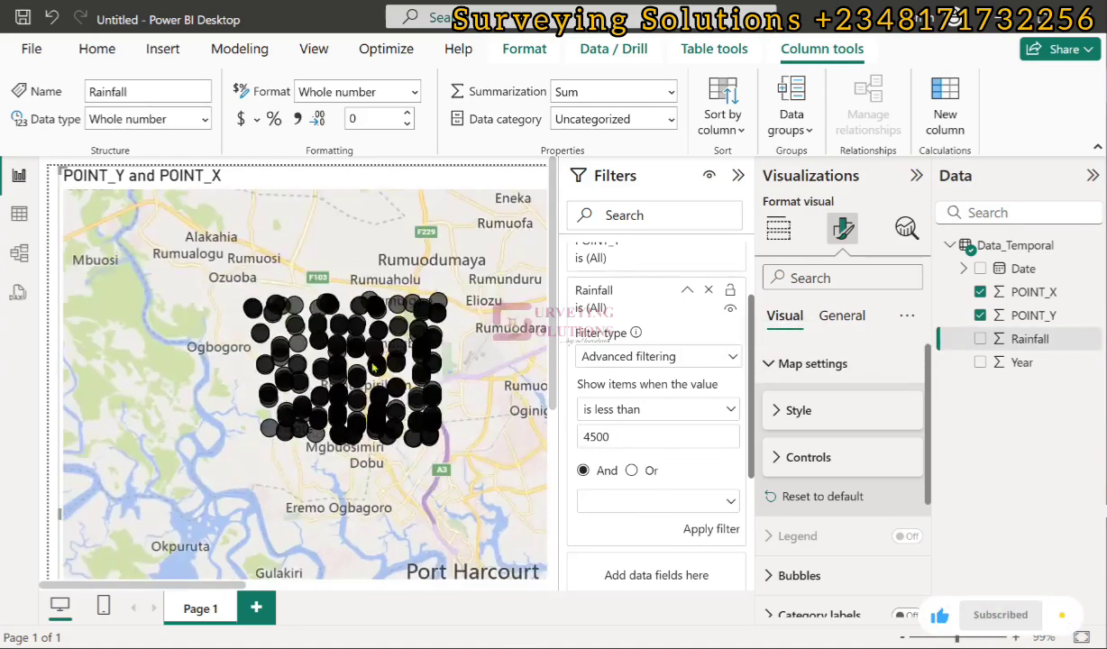
scroll(373, 367, up, 5)
scroll(341, 298, down, 2)
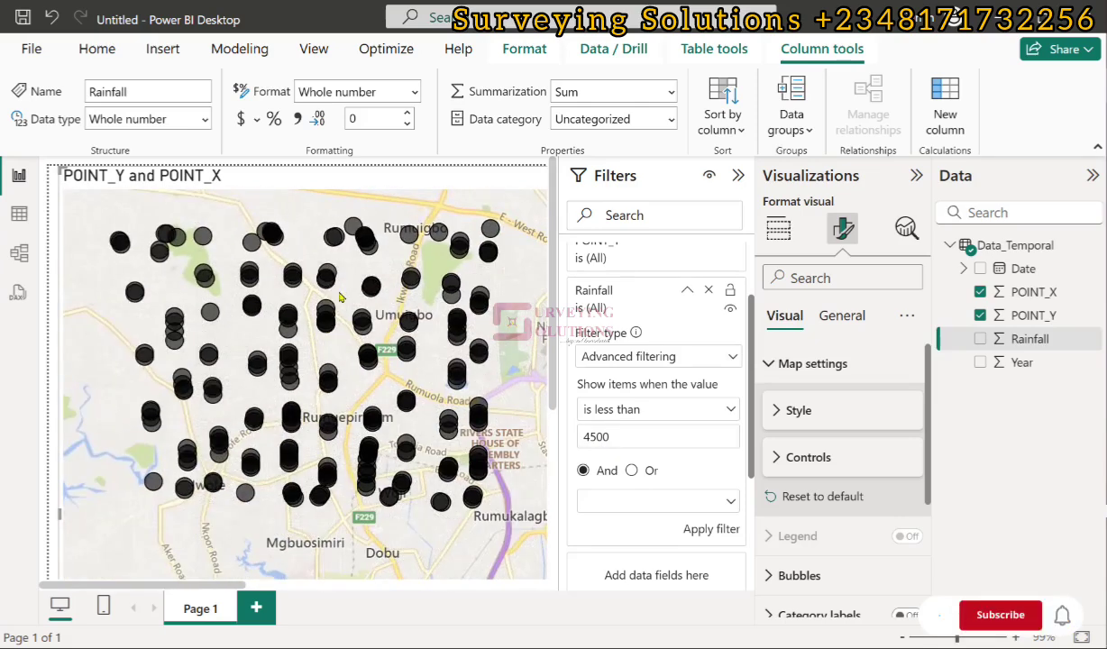
click(706, 532)
- Zoom and pan the map to centre the remaining survey points
scroll(302, 332, down, 3)
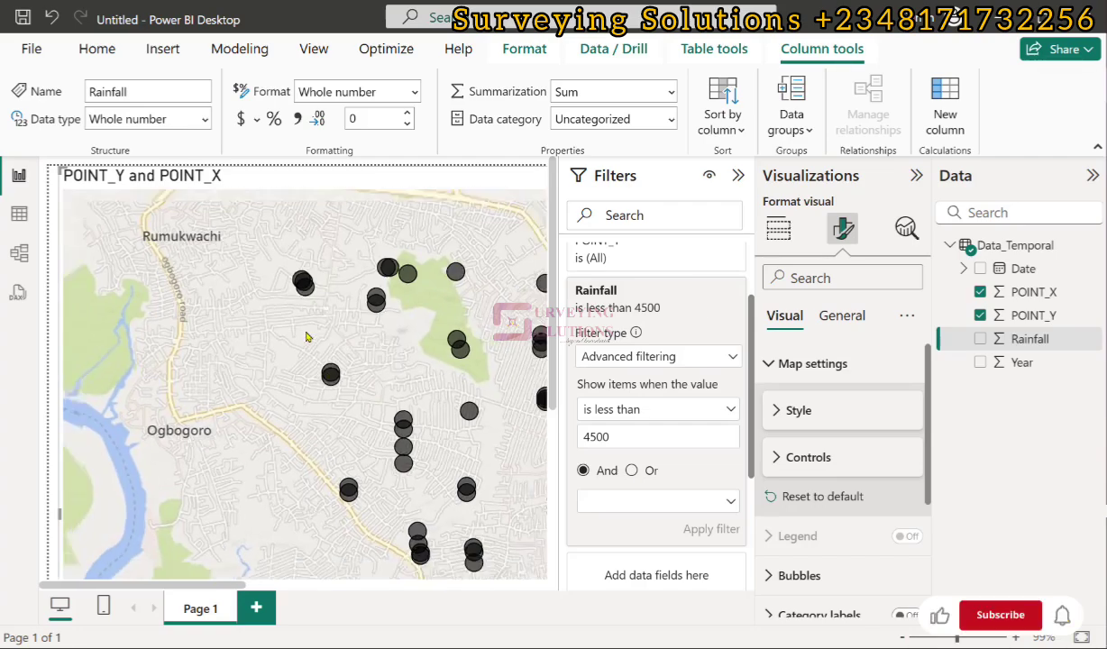
scroll(367, 364, up, 4)
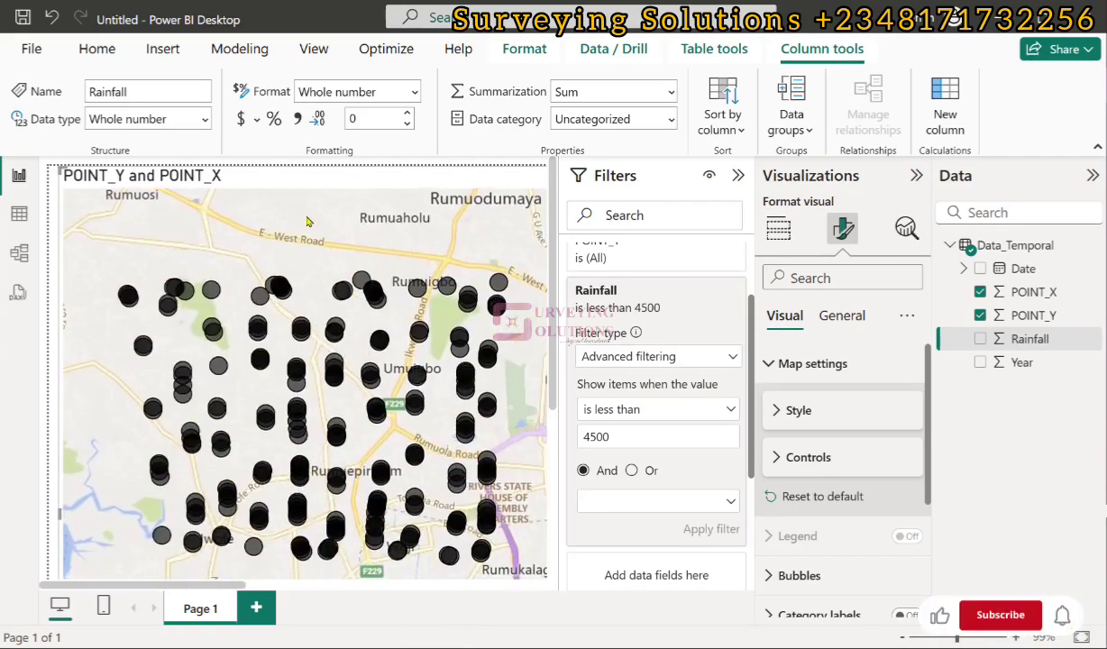
drag(306, 256, 291, 209)
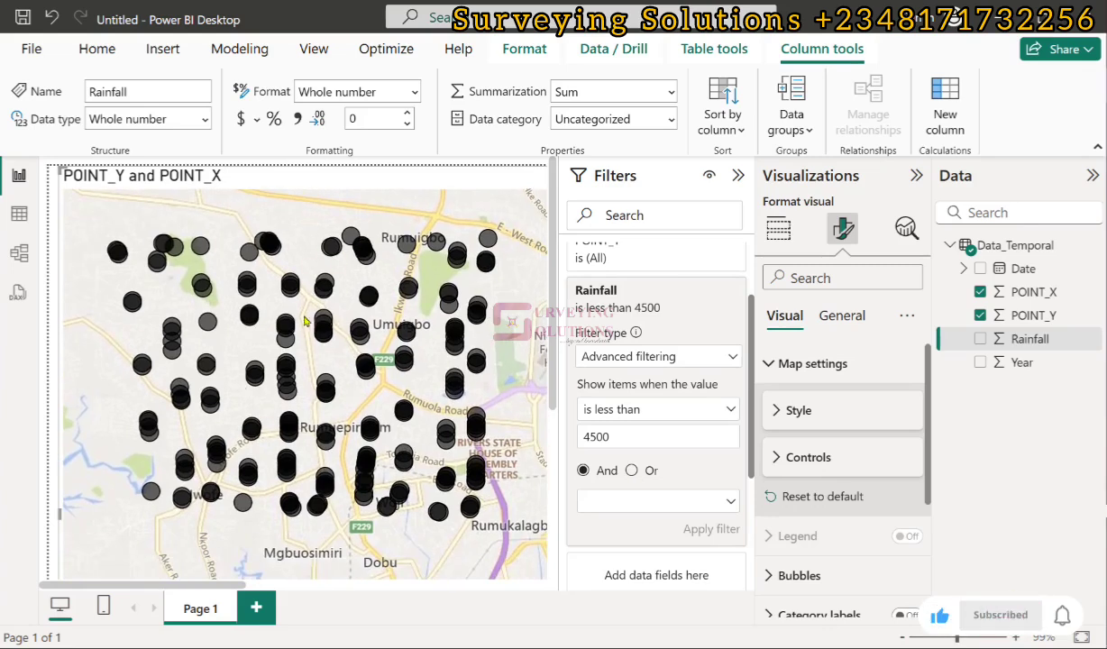